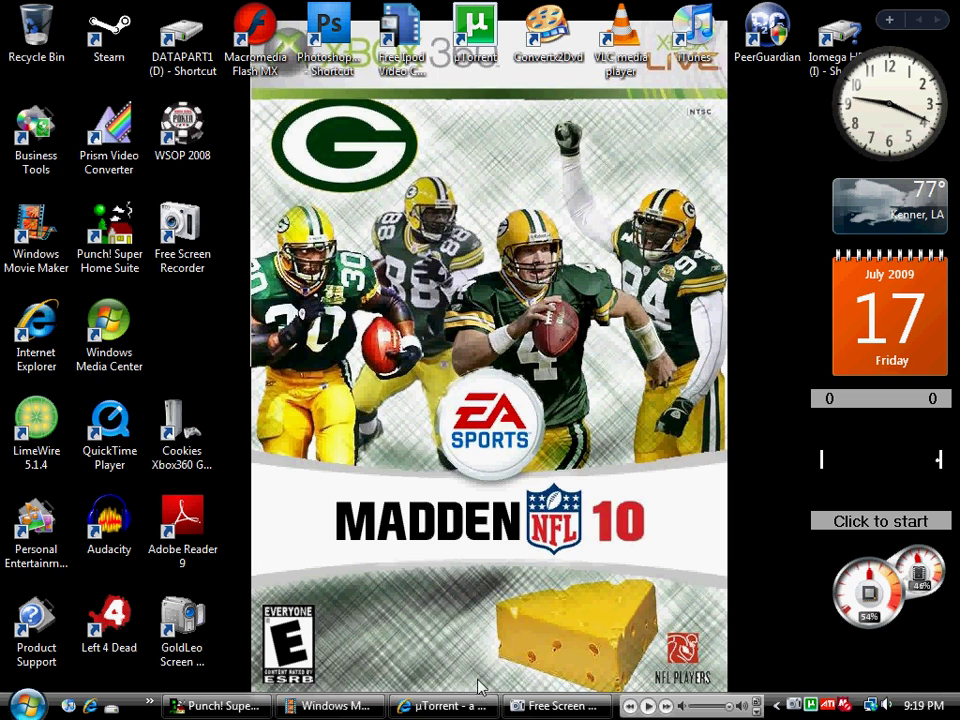
Start the µTorrent download on utorrent.com and close the utorrent.exe (281 KB) prompt without saving
mouse_move(460, 703)
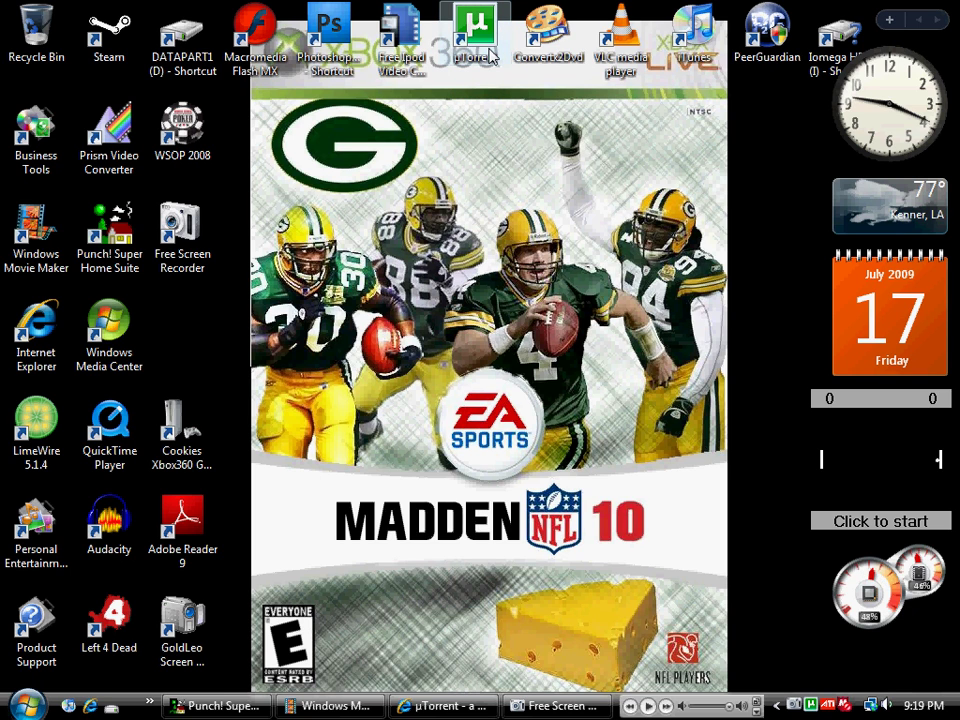
double_click(490, 57)
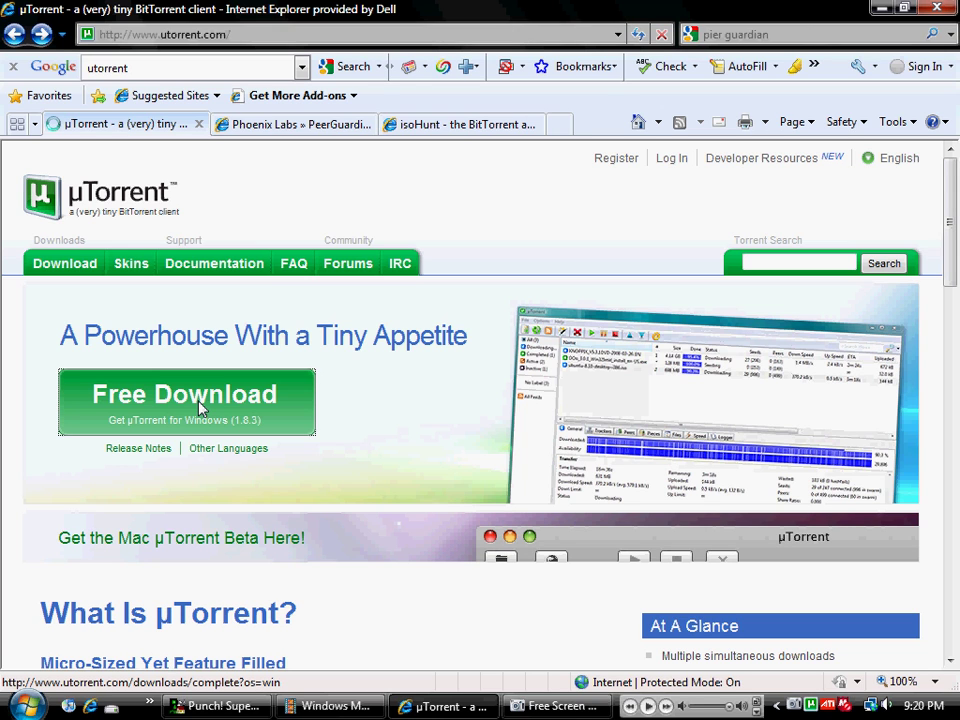
click(200, 405)
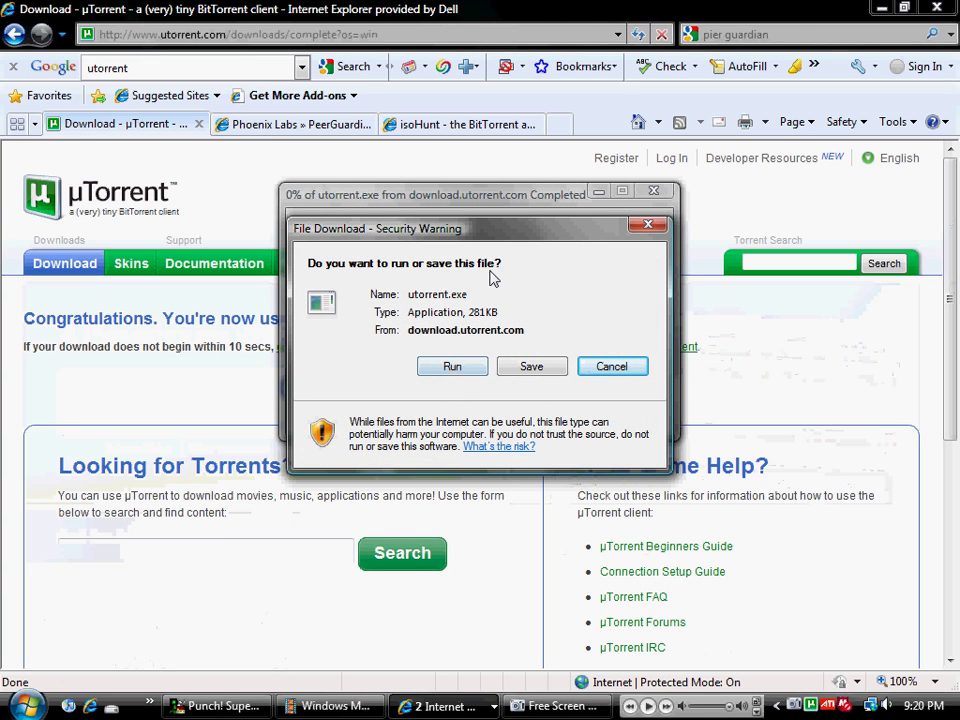
click(648, 225)
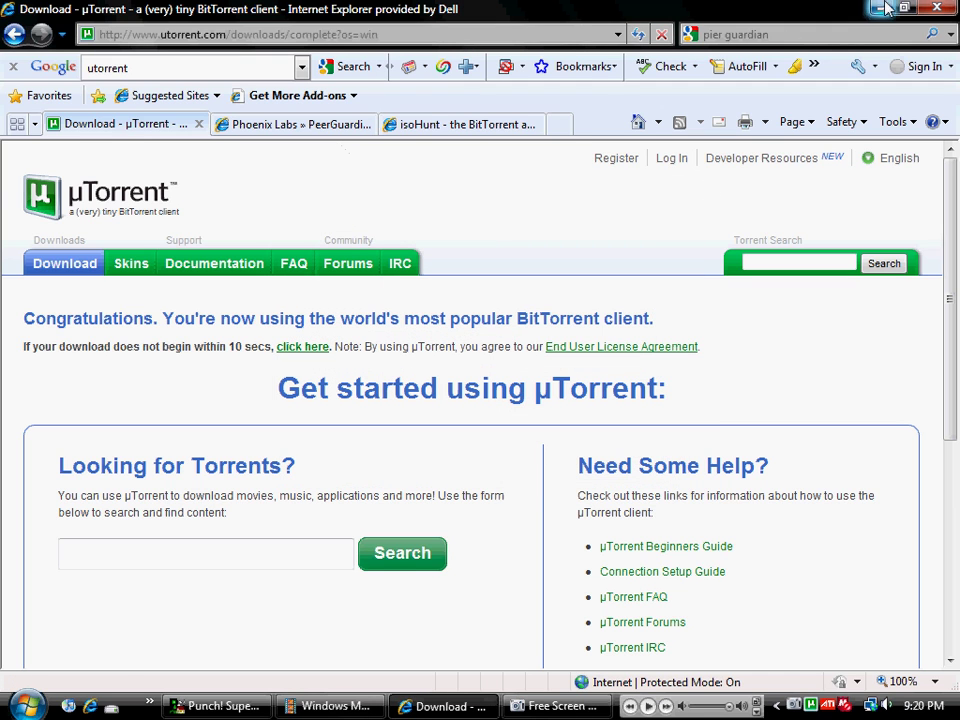
key(super+d)
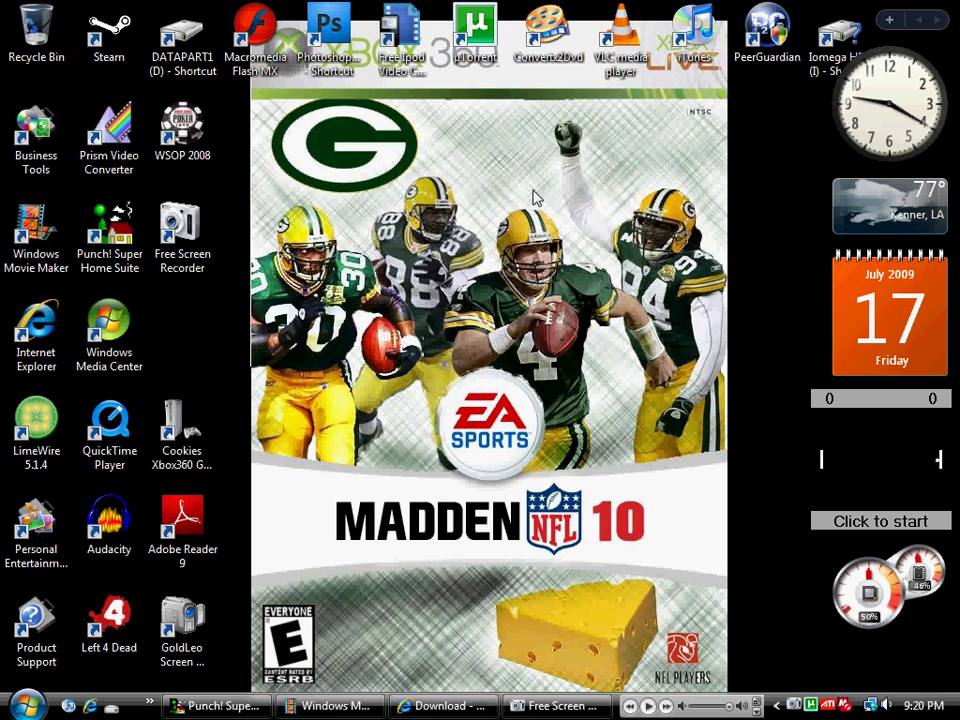
drag(474, 50, 402, 372)
drag(402, 325, 470, 33)
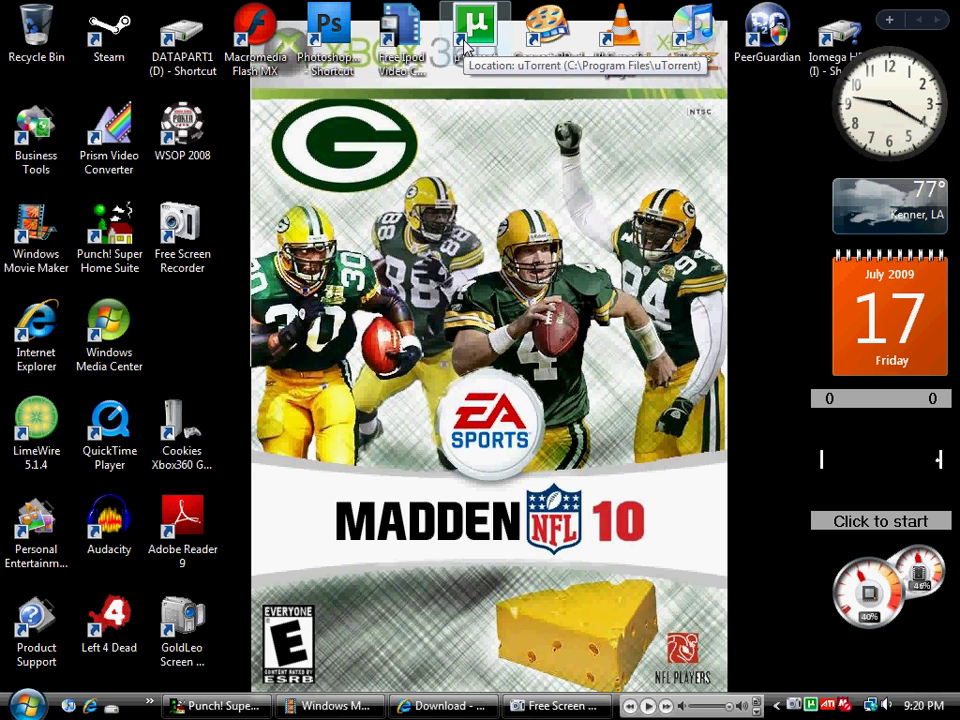
double_click(463, 45)
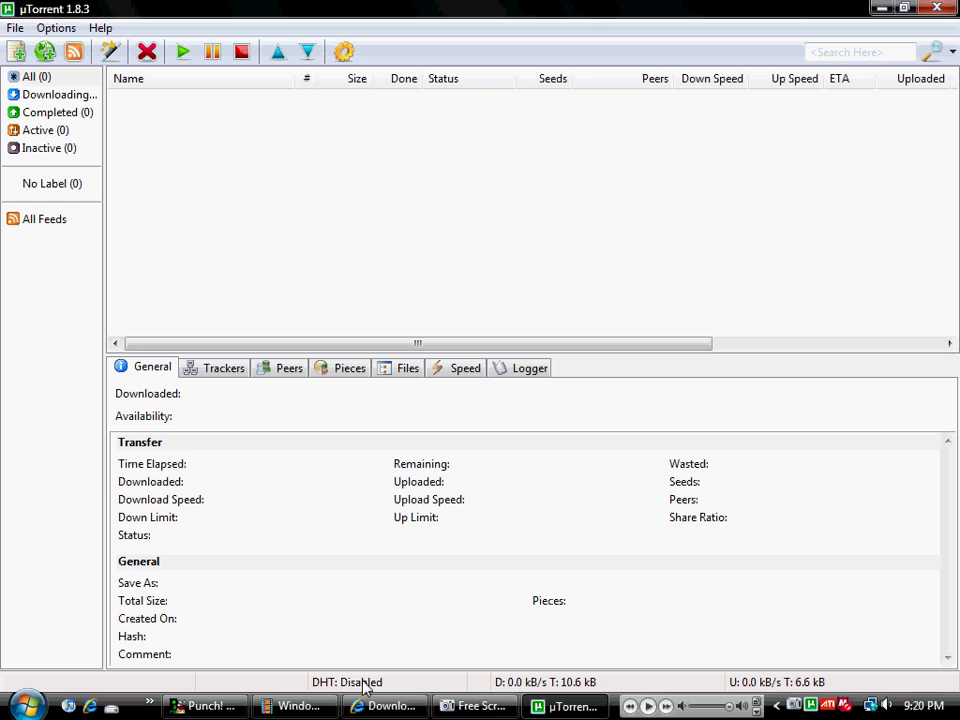
right_click(365, 686)
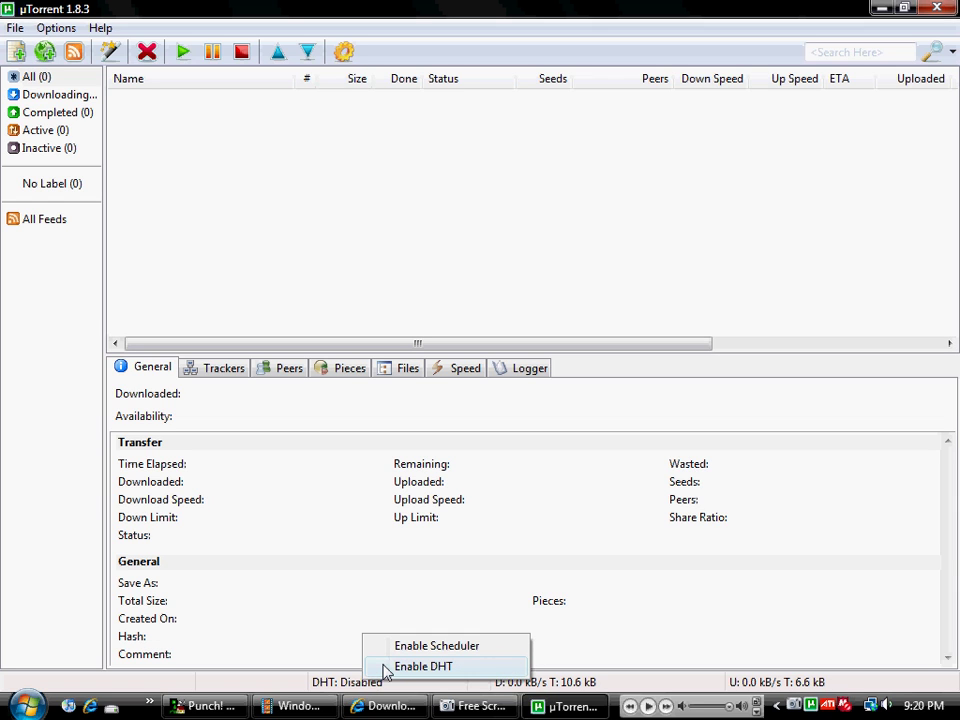
click(311, 604)
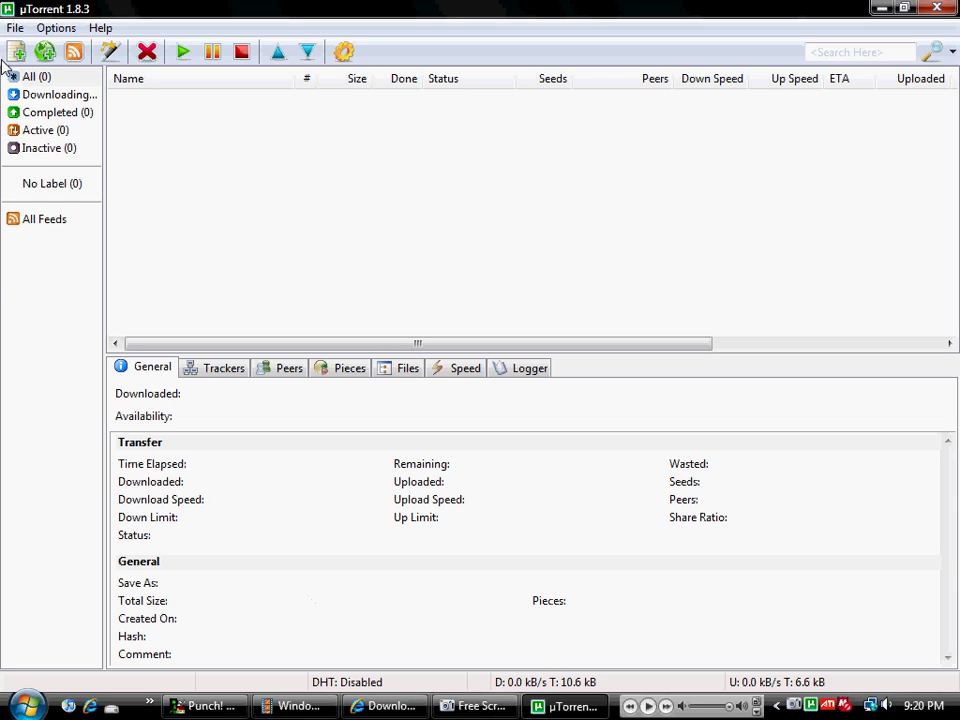
click(48, 30)
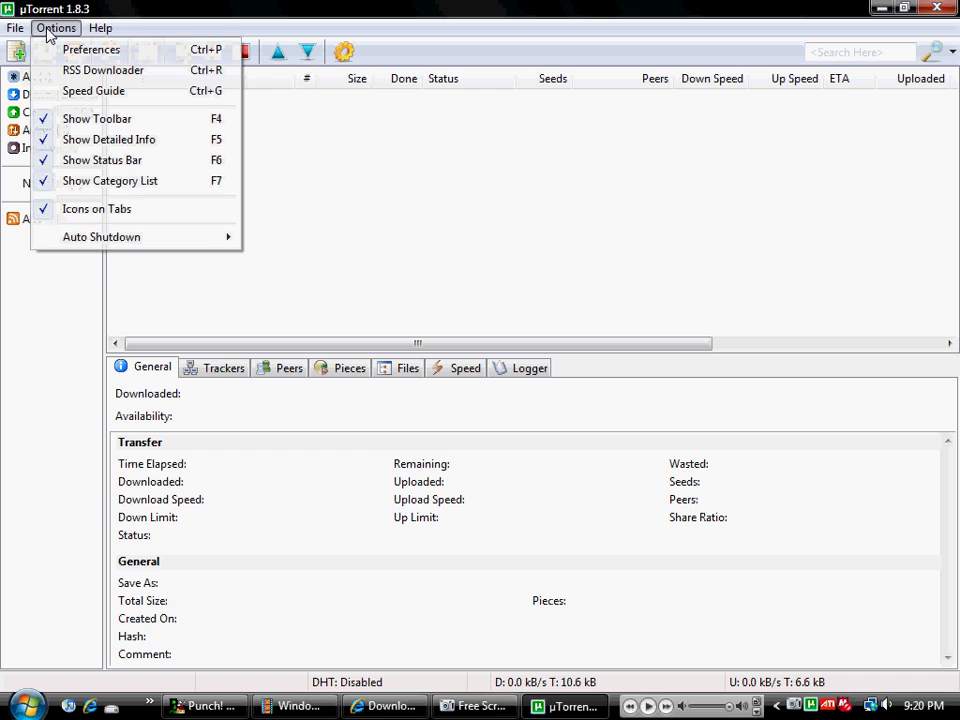
click(97, 27)
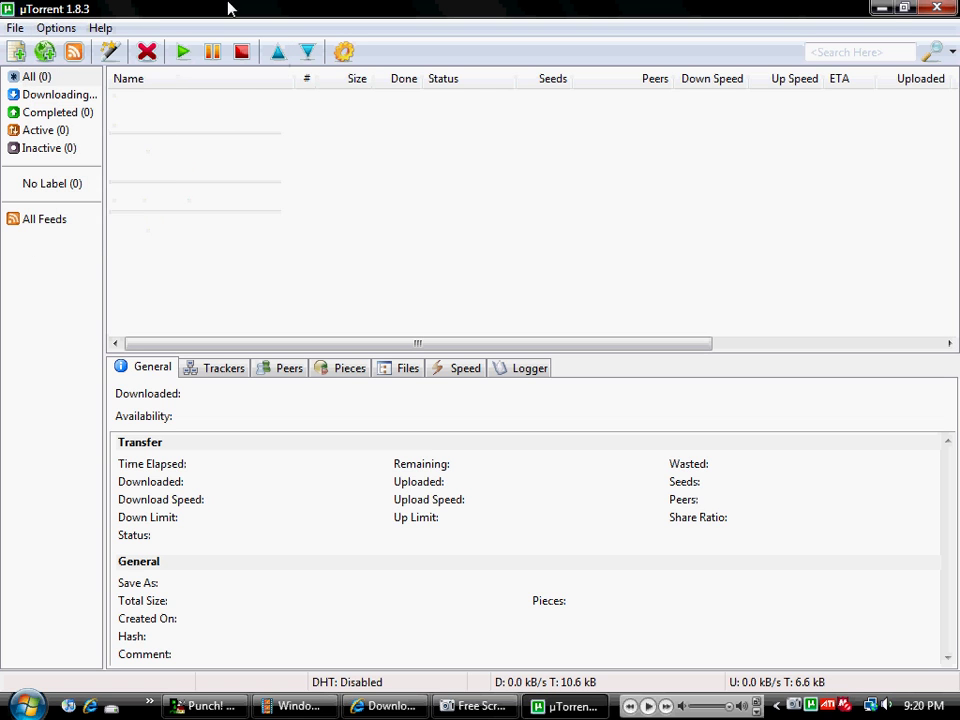
click(882, 10)
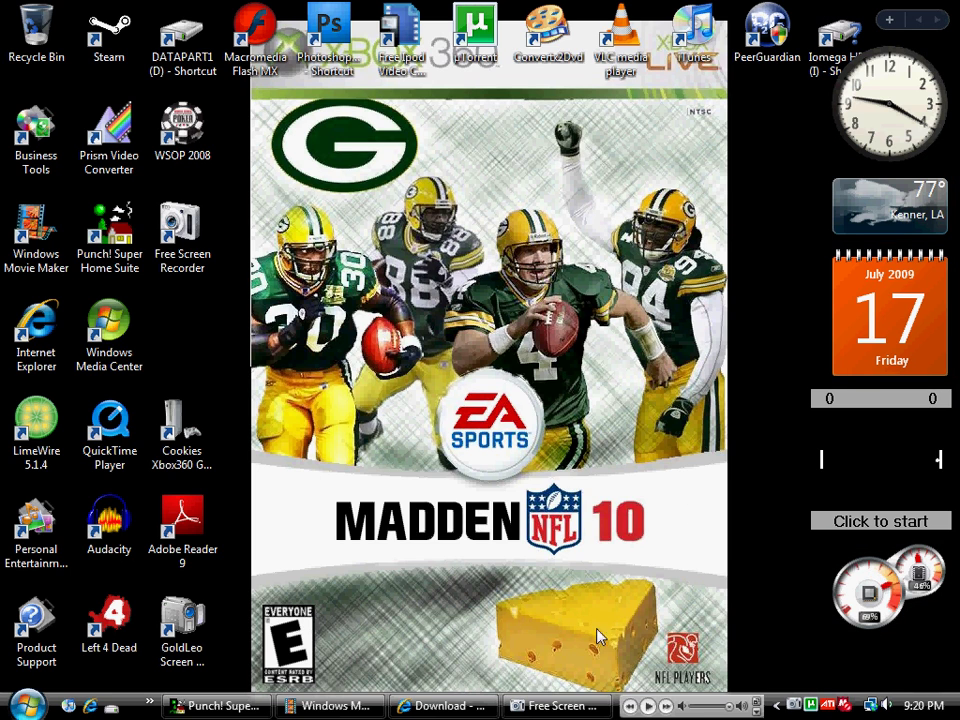
Search isoHunt for 'guns n roses discography', returning 55 torrents across 3 pages
click(447, 708)
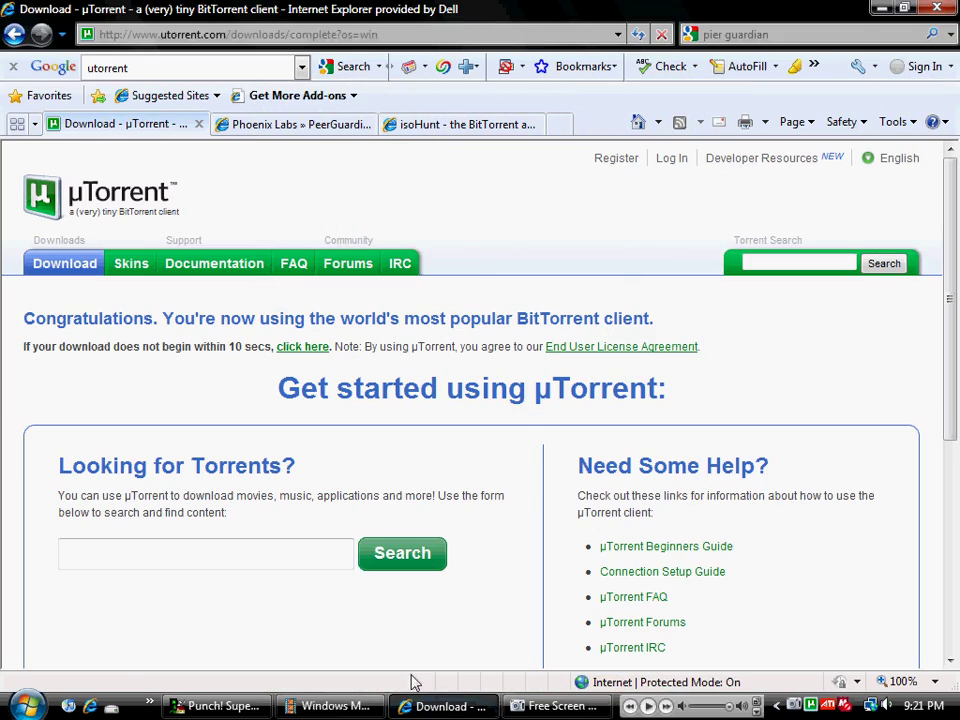
click(467, 132)
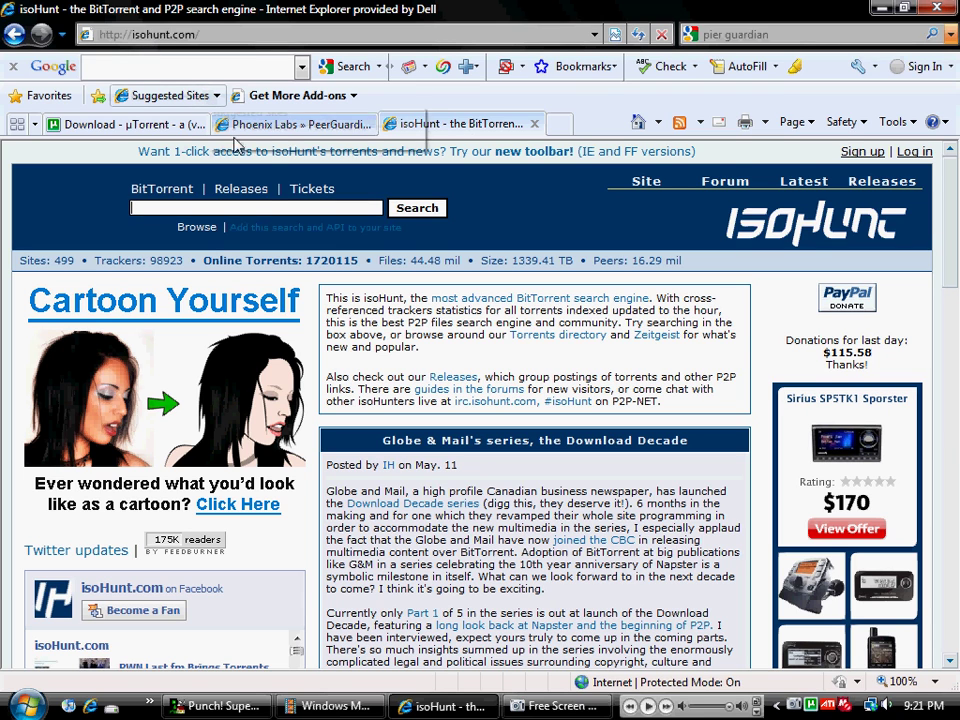
mouse_move(253, 192)
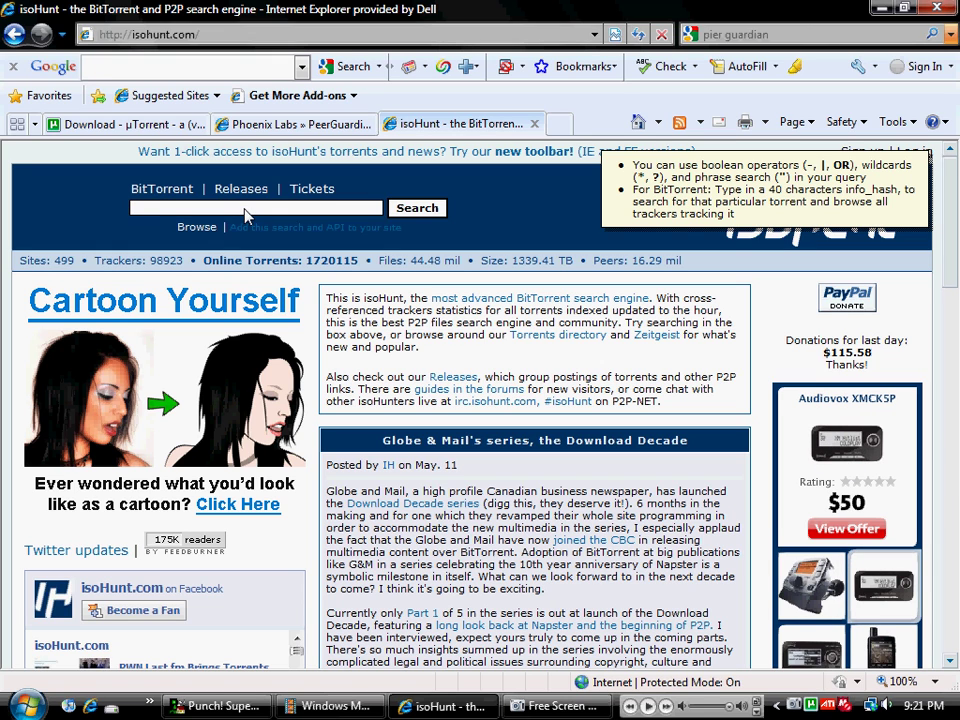
text(guns)
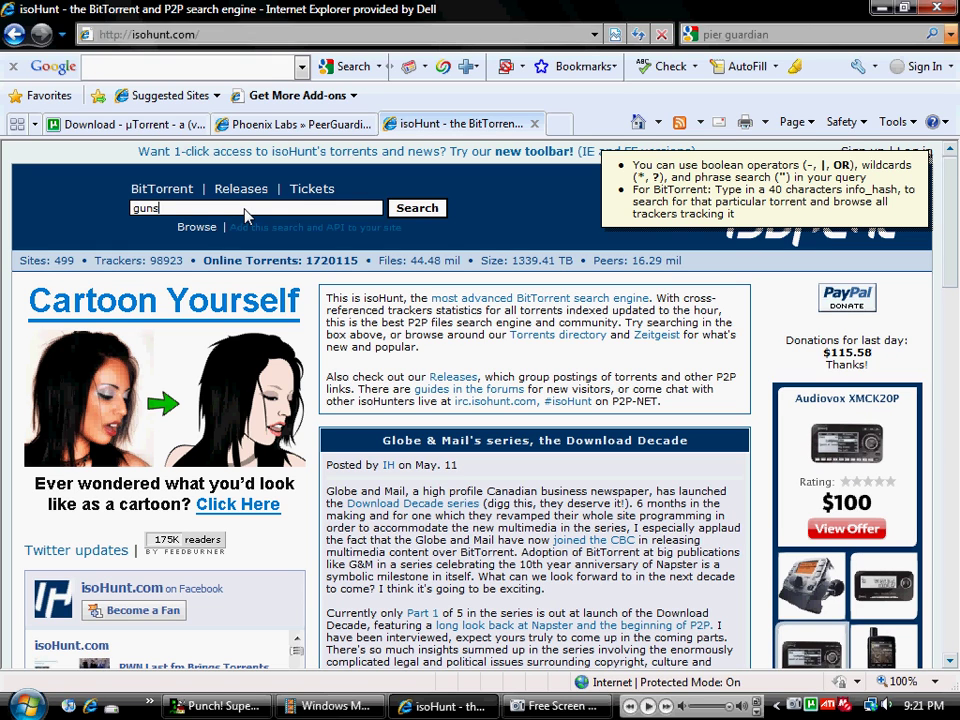
text( n roses discogra)
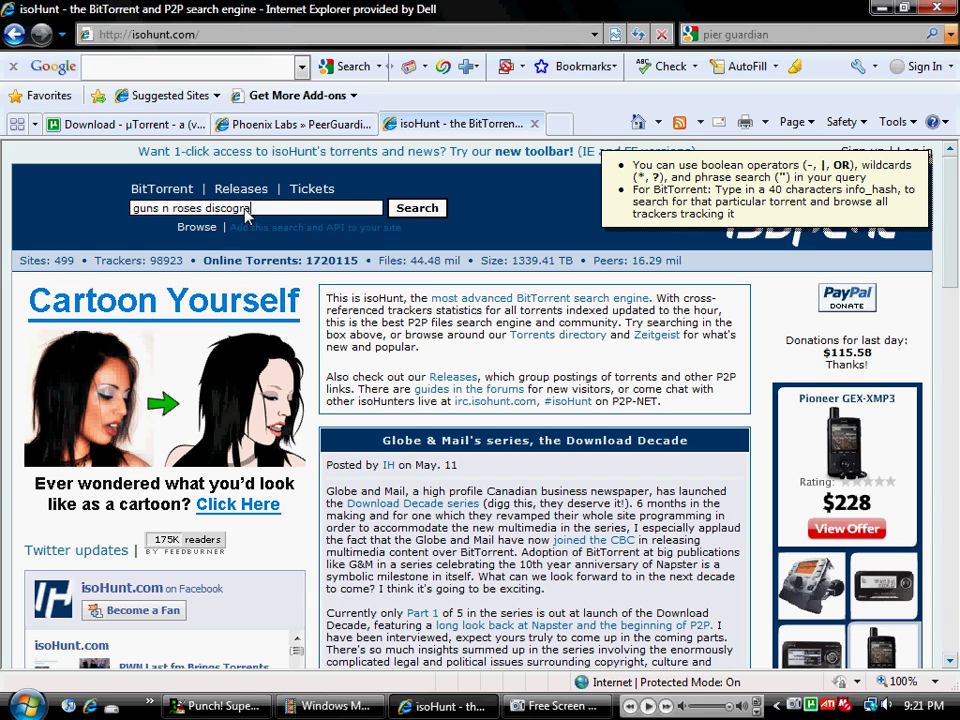
text(phy)
key(Return)
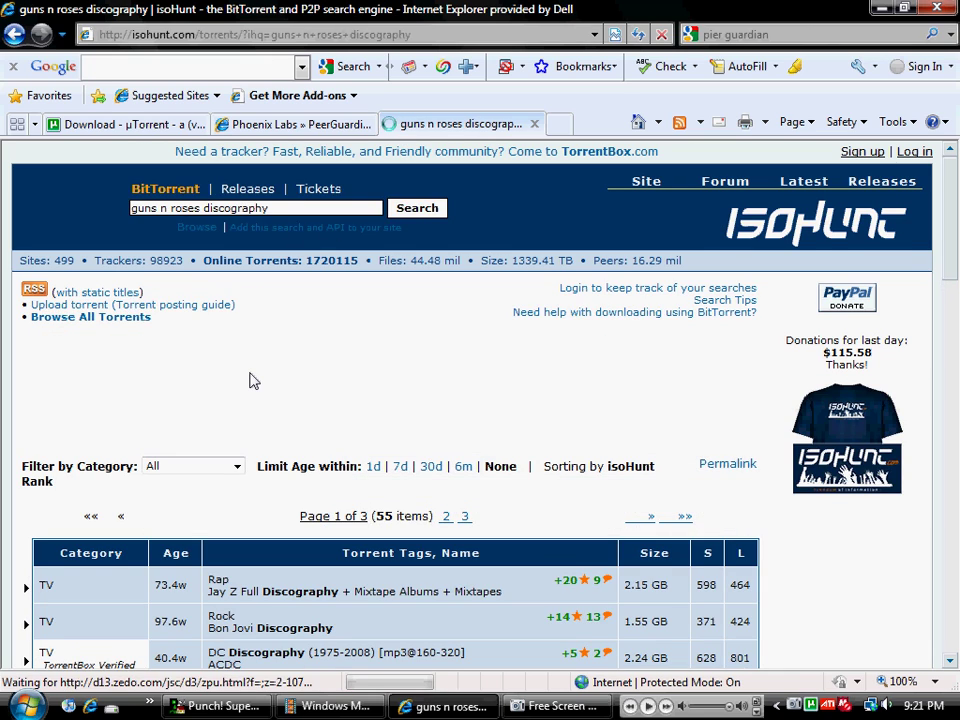
Filter the 'guns n roses discography' results to the Audio category, leaving 14 torrents
scroll(253, 381, down, 3)
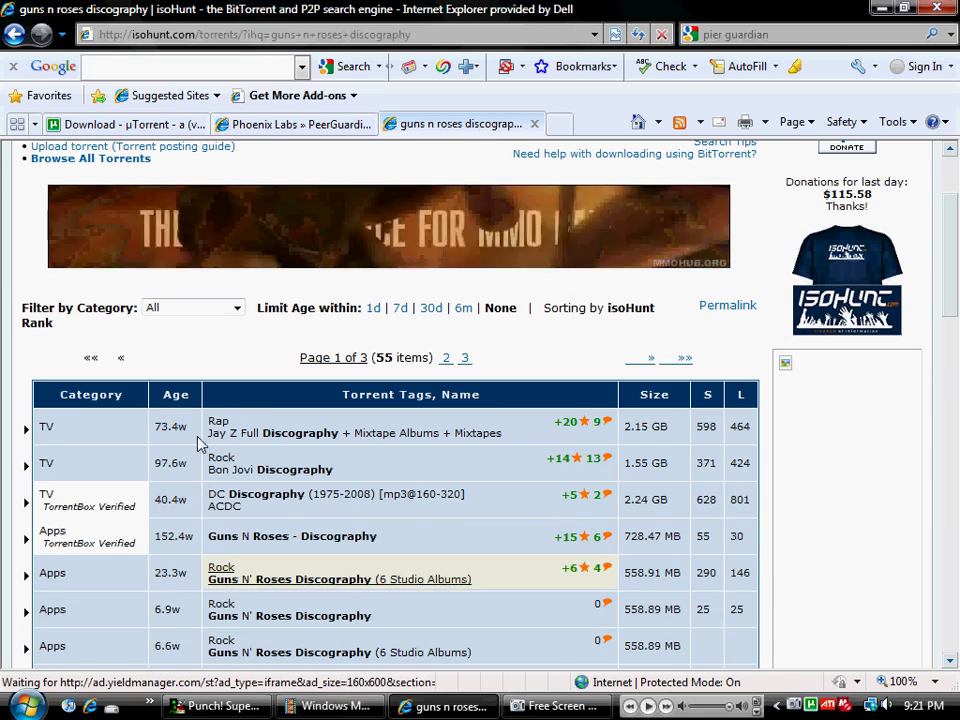
click(237, 310)
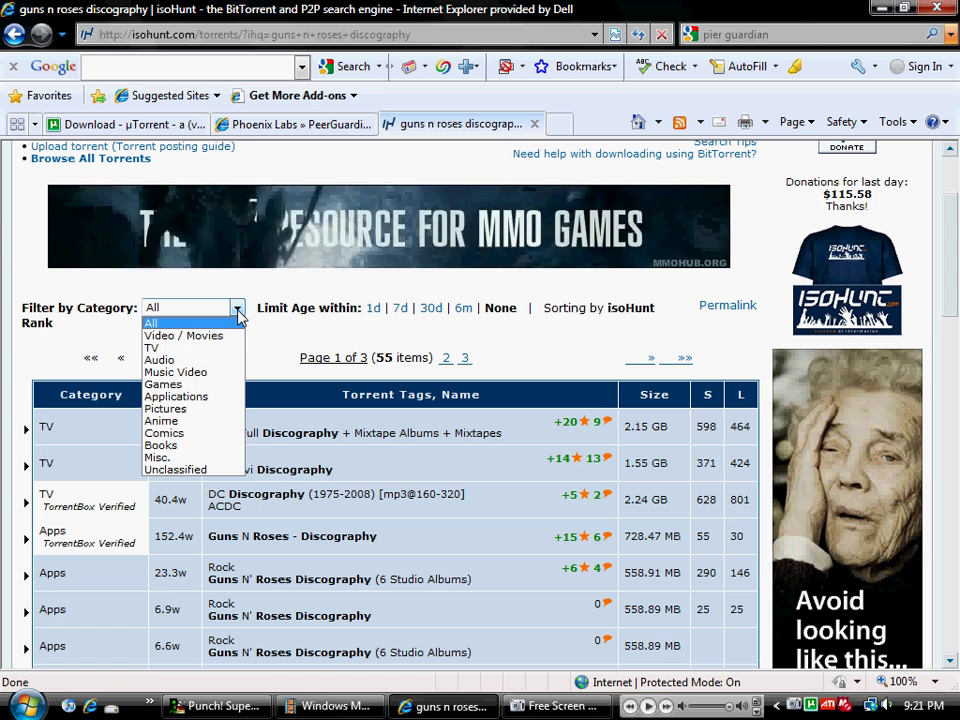
click(190, 360)
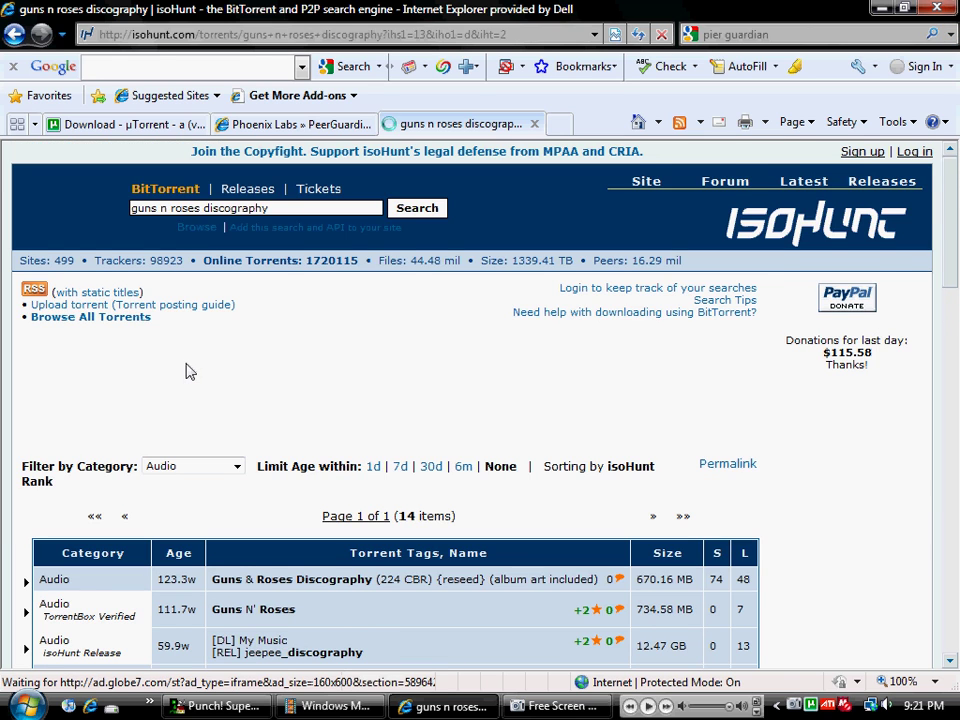
scroll(290, 500, down, 1)
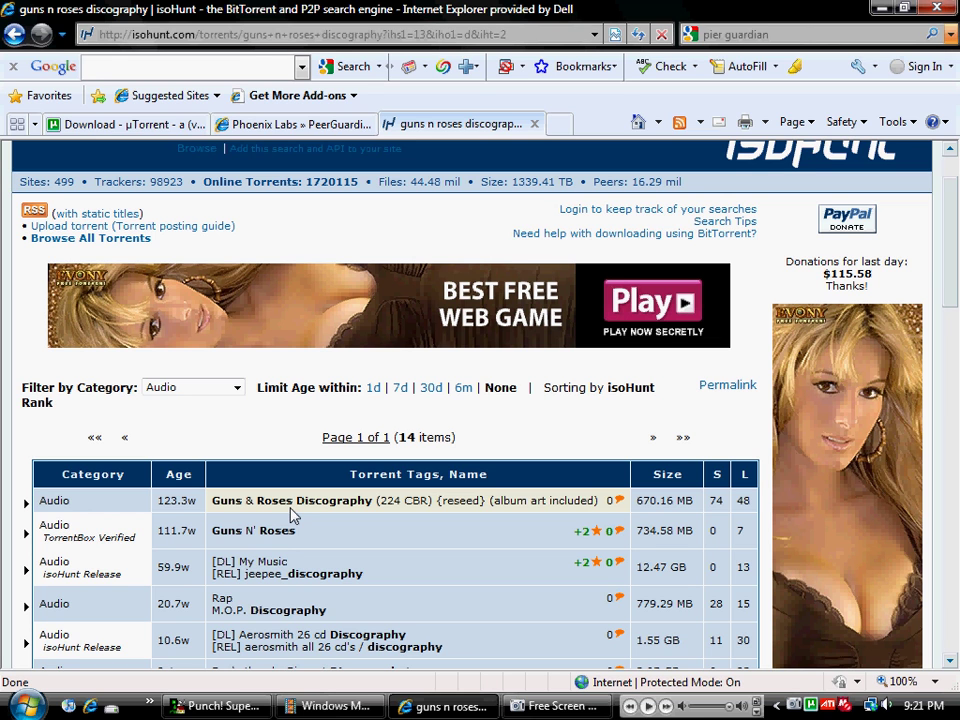
scroll(300, 530, down, 3)
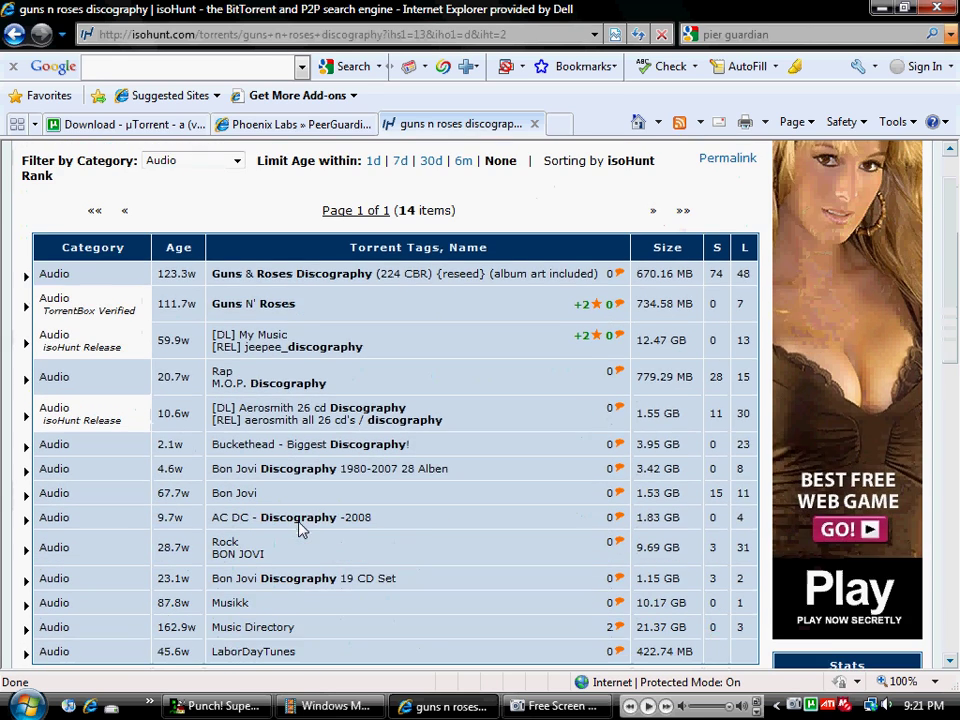
scroll(510, 452, up, 1)
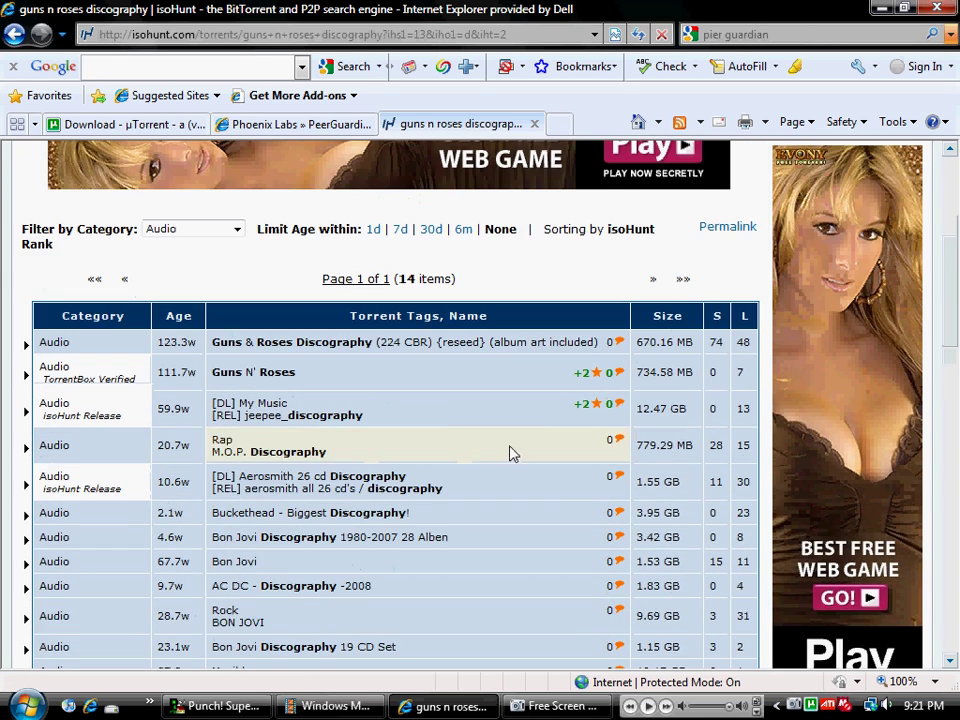
Review the file list of the 734.58 MB Guns N' Roses torrent and request its .torrent file
click(250, 379)
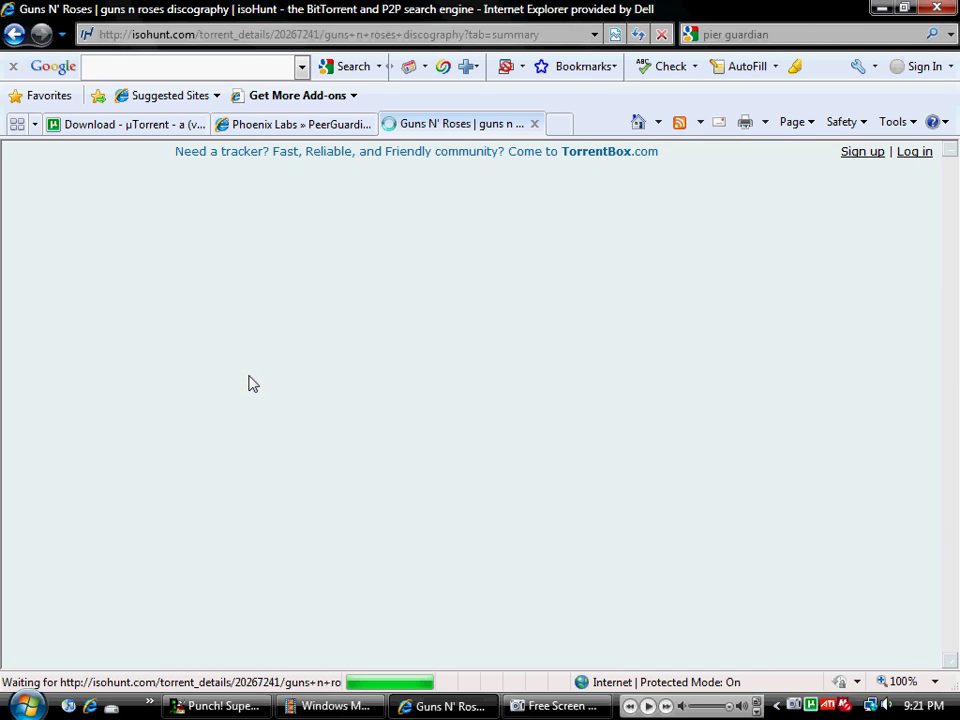
scroll(250, 384, down, 5)
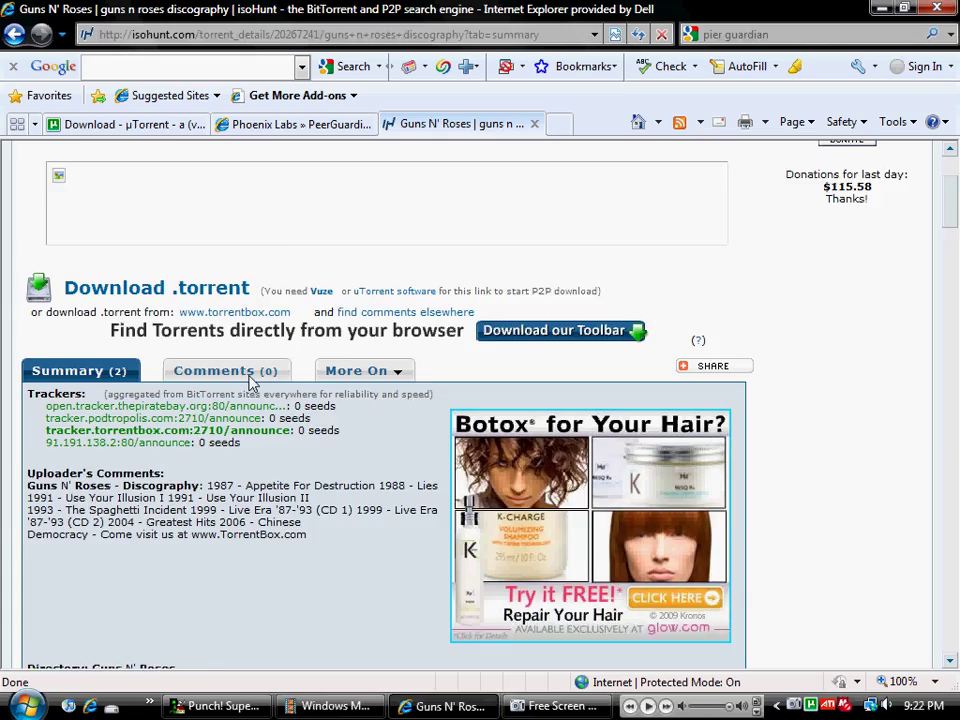
scroll(250, 384, down, 4)
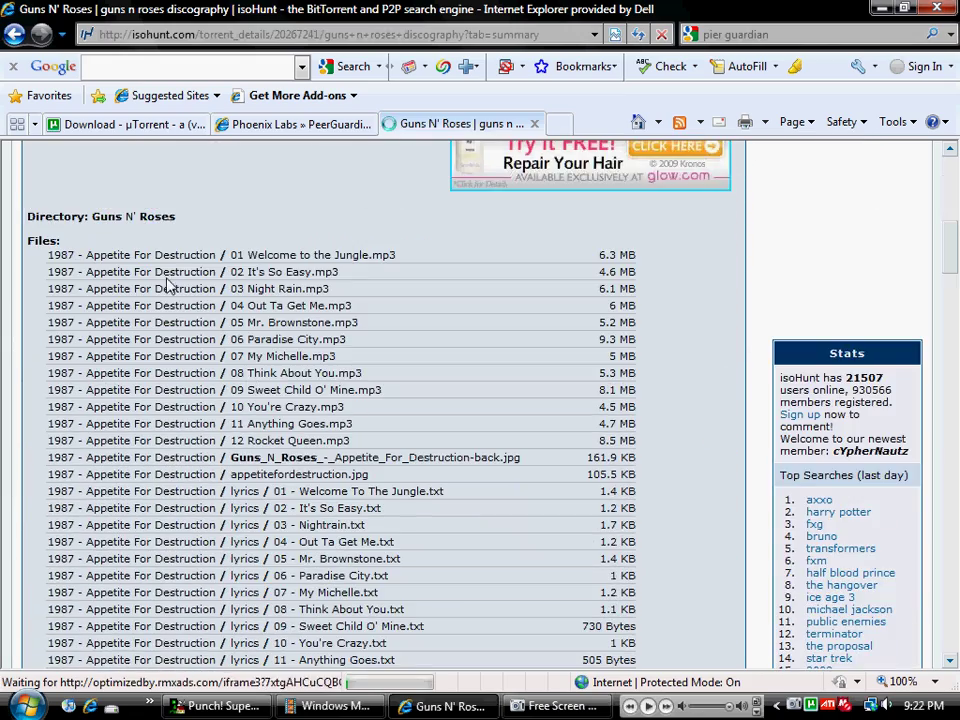
scroll(168, 284, down, 2)
scroll(168, 284, down, 15)
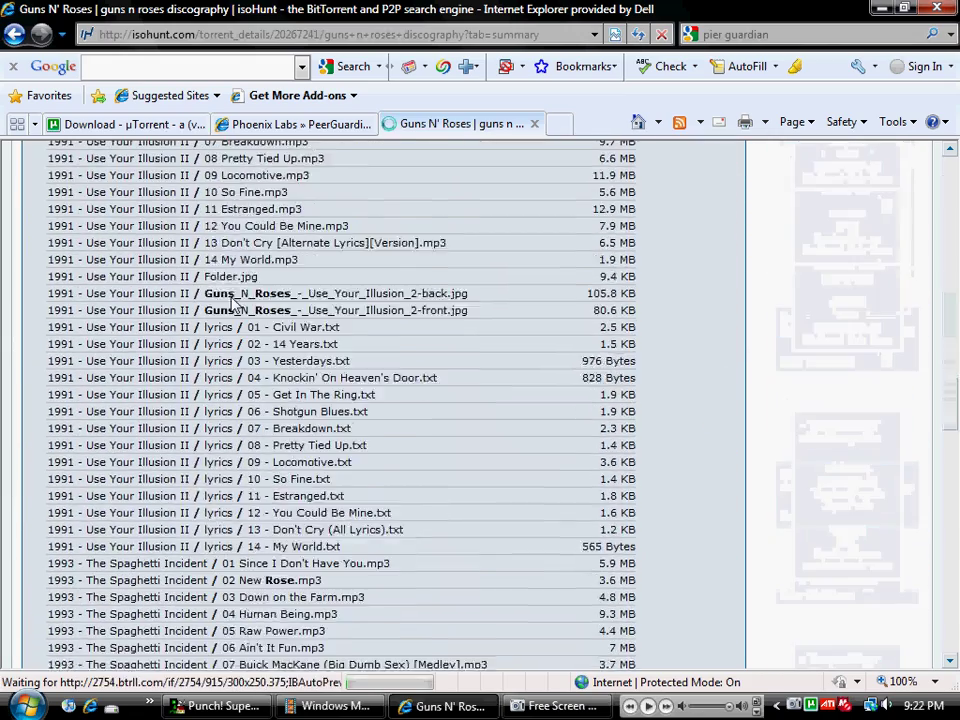
drag(953, 404, 820, 172)
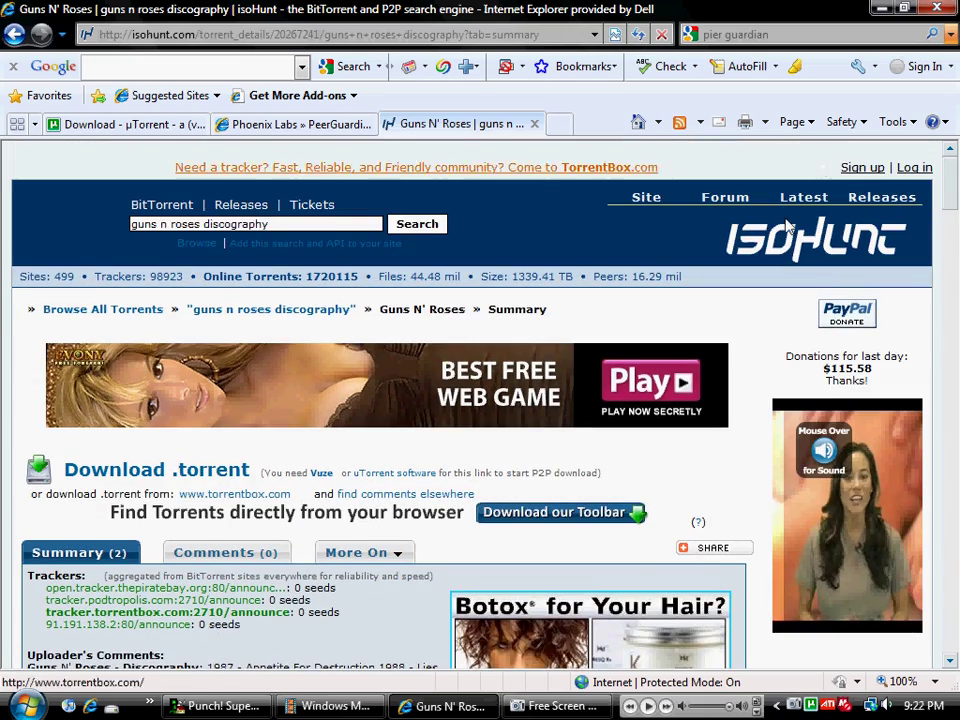
scroll(444, 521, down, 3)
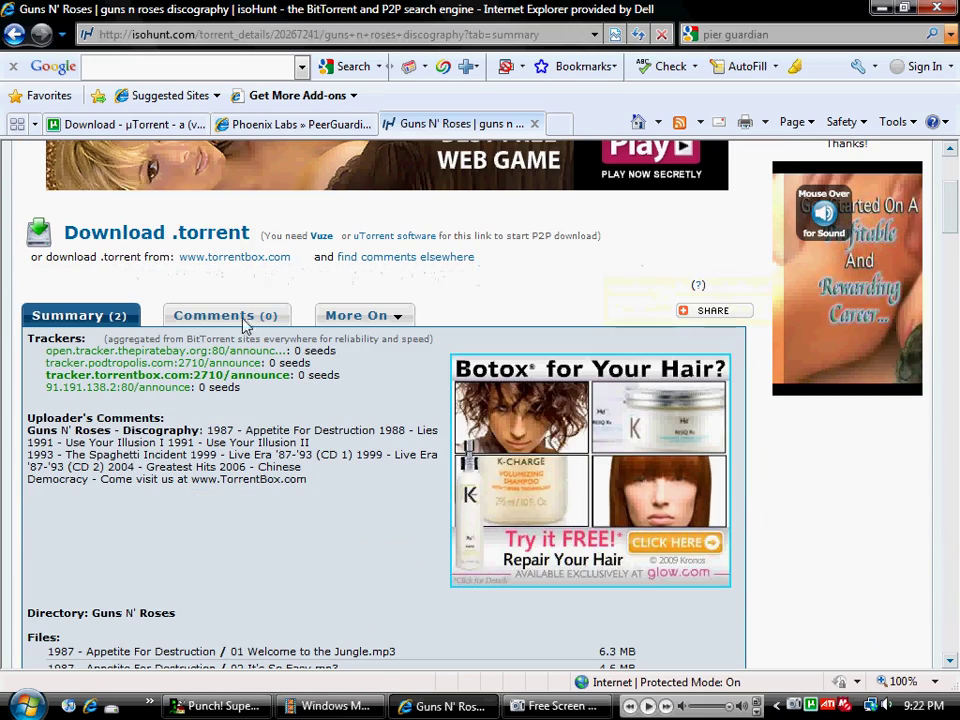
scroll(236, 317, down, 3)
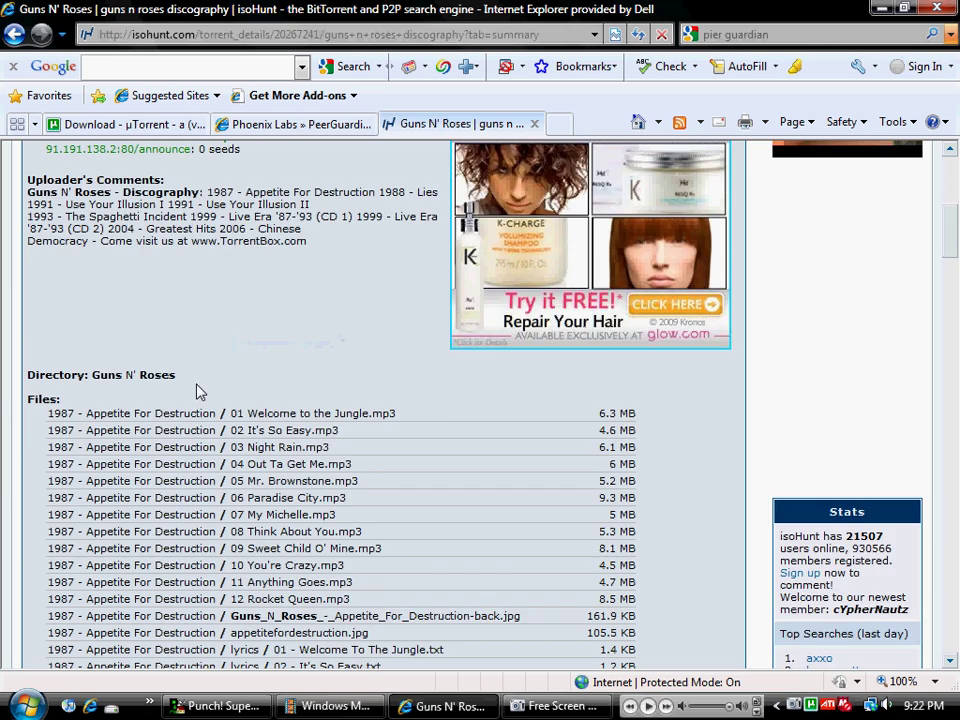
scroll(205, 395, up, 4)
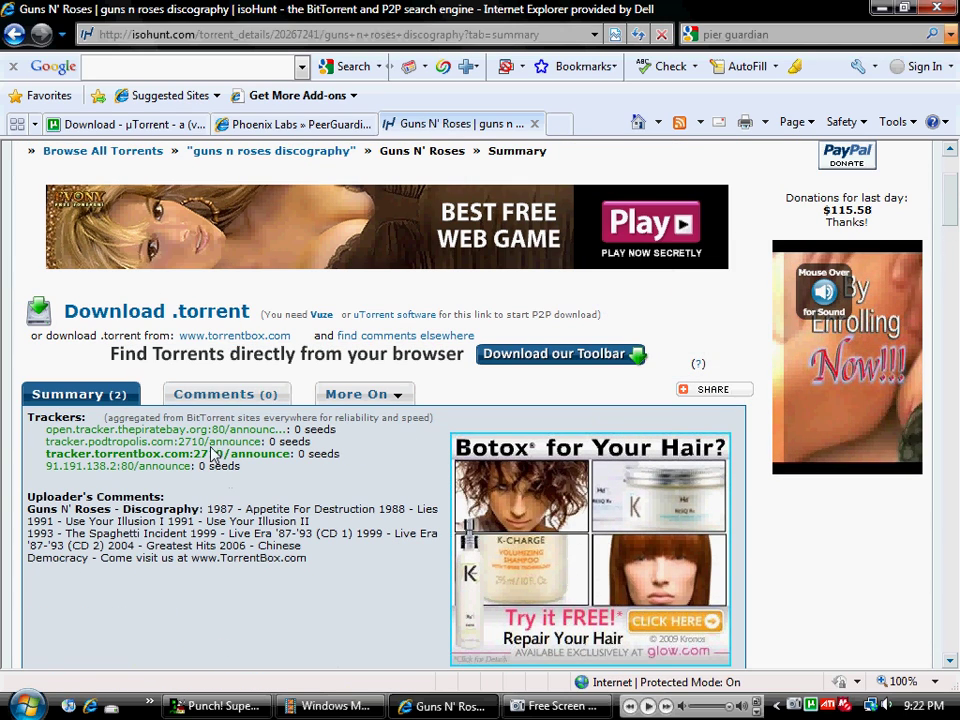
click(203, 317)
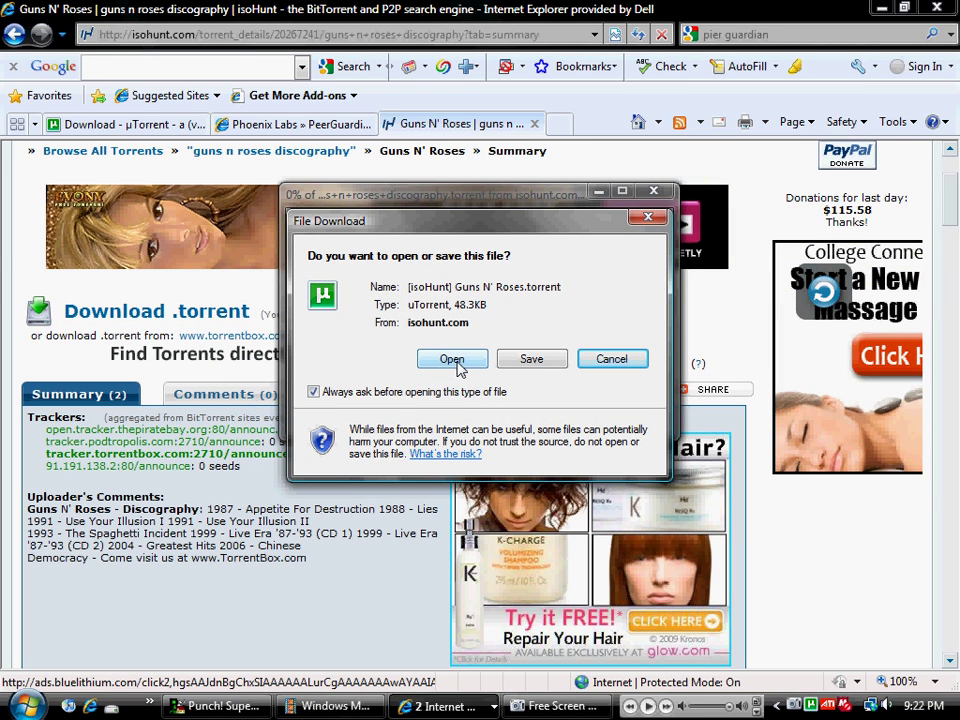
Open the Guns N' Roses .torrent directly in µTorrent's Add New Torrent dialog
click(452, 359)
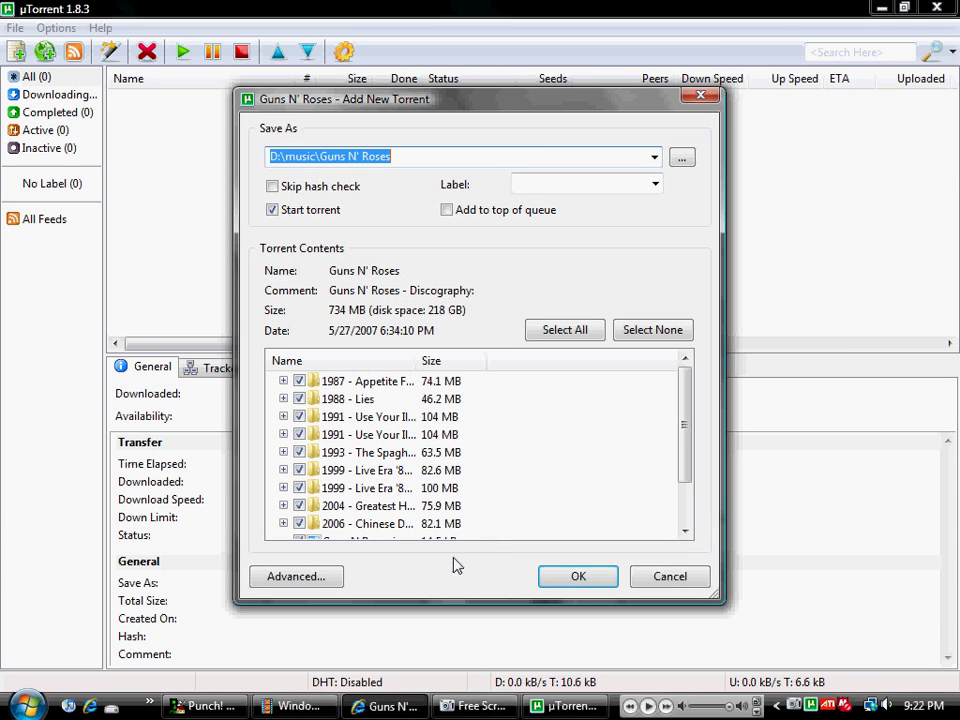
Confirm adding the Guns N' Roses torrent with D:\music\Guns N' Roses as its save folder
click(655, 161)
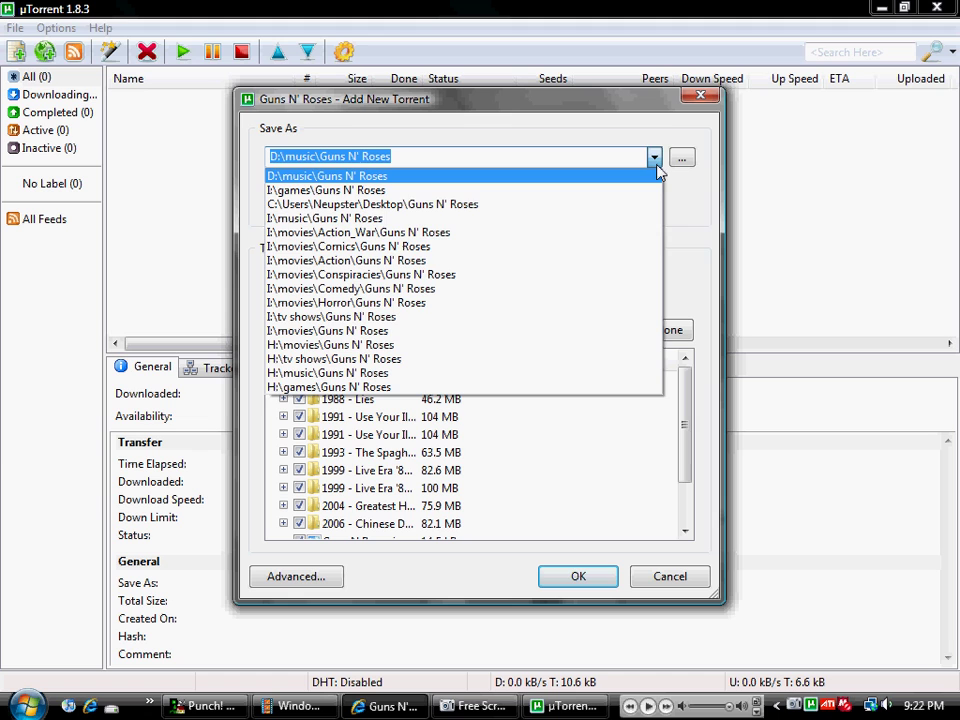
click(657, 172)
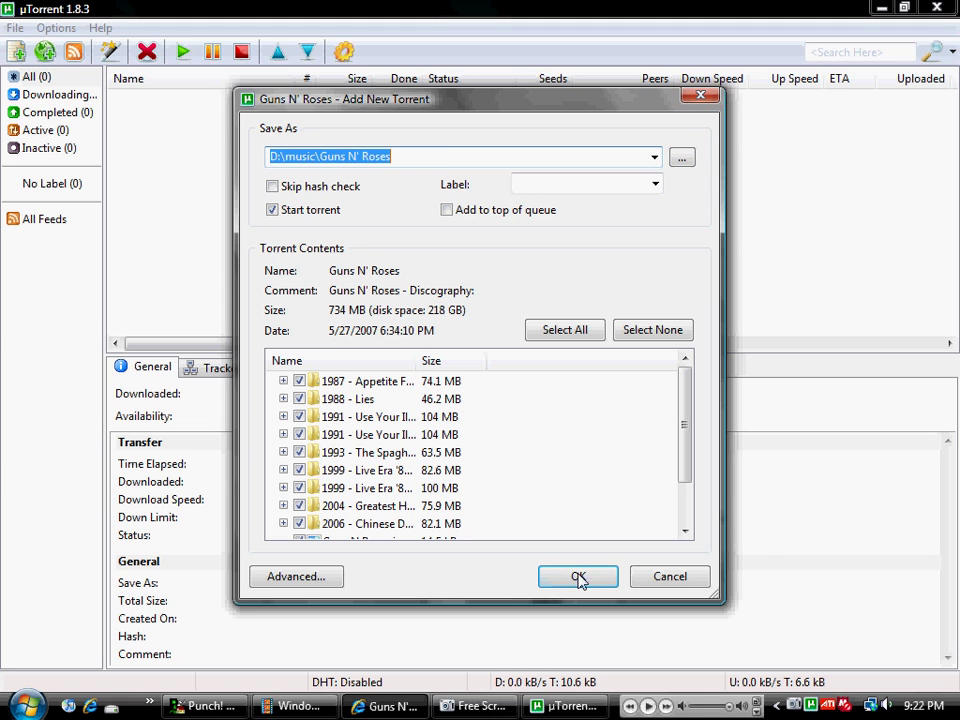
click(700, 97)
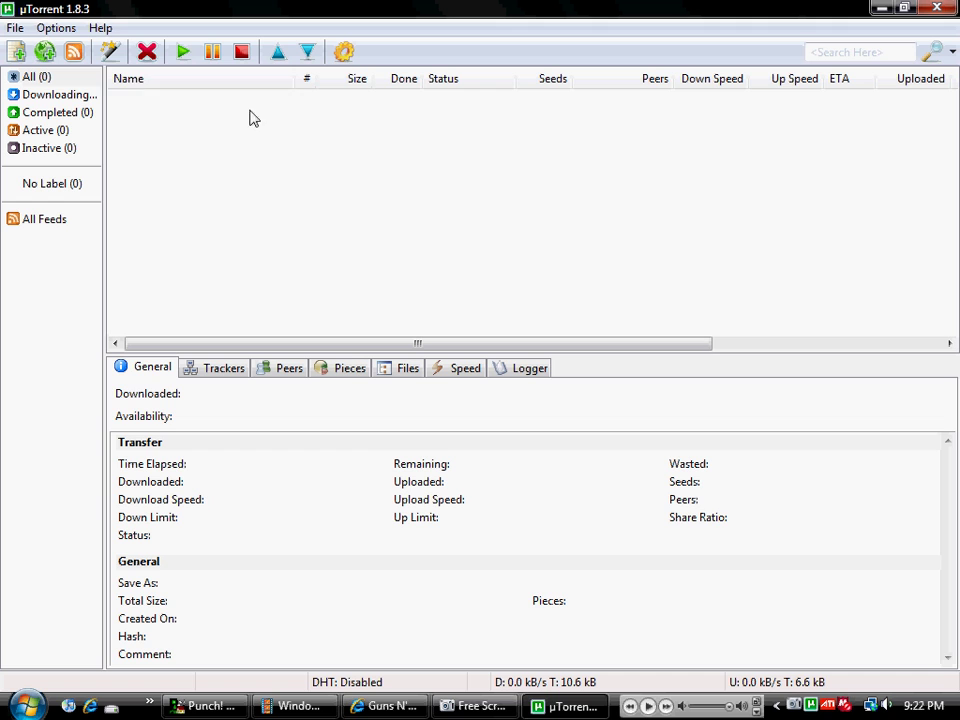
drag(124, 95, 684, 320)
drag(634, 345, 476, 343)
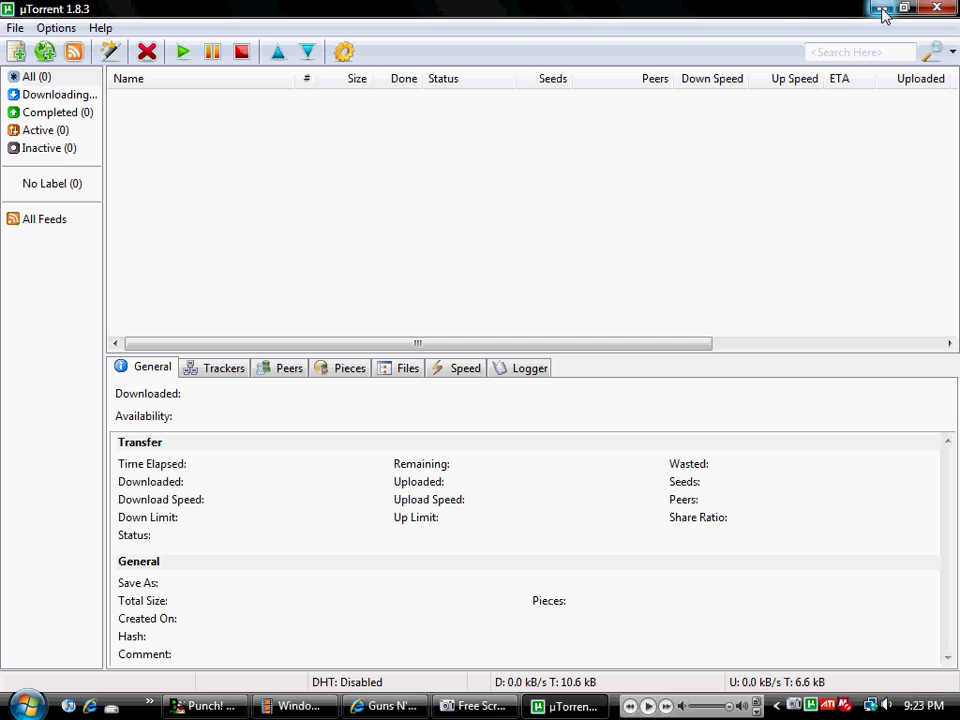
Close µTorrent and go back to the 14 Audio search results in Internet Explorer
click(935, 10)
scroll(443, 270, up, 3)
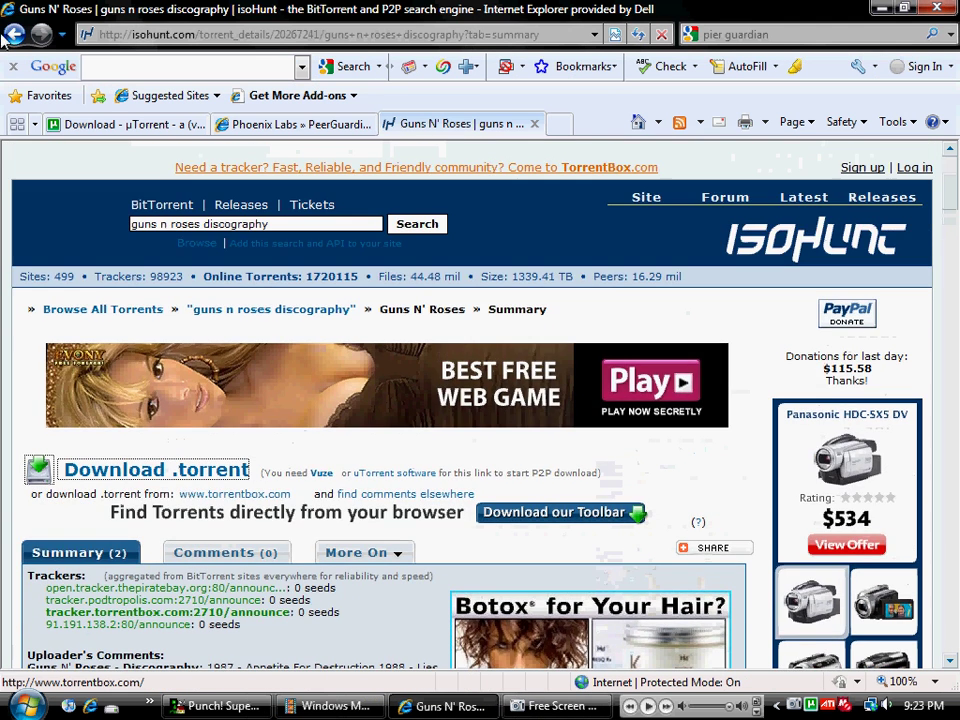
click(13, 36)
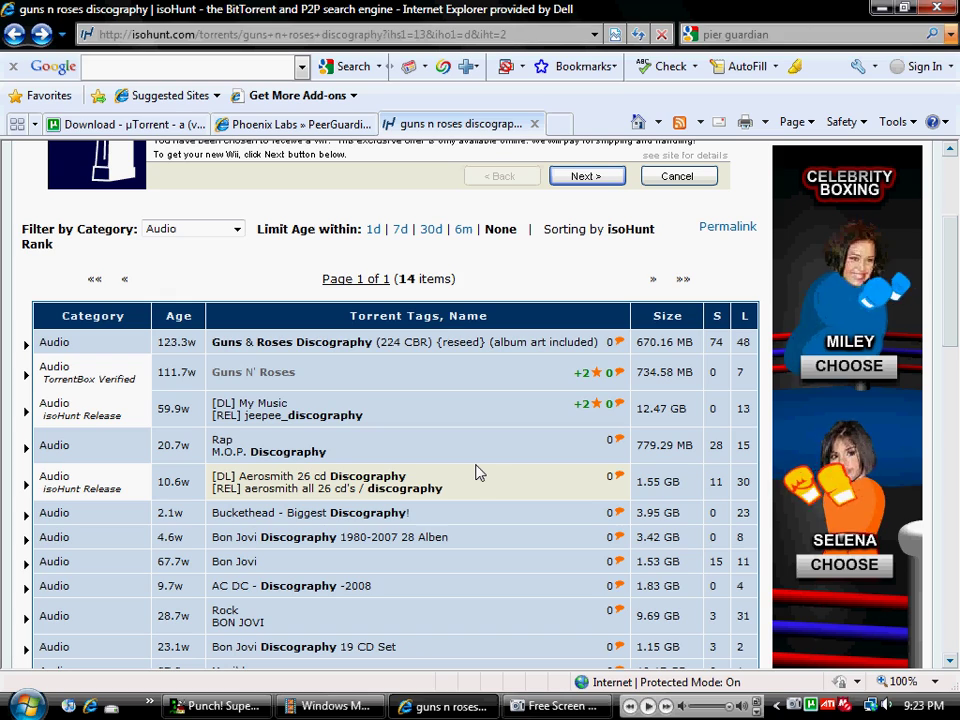
scroll(396, 499, up, 3)
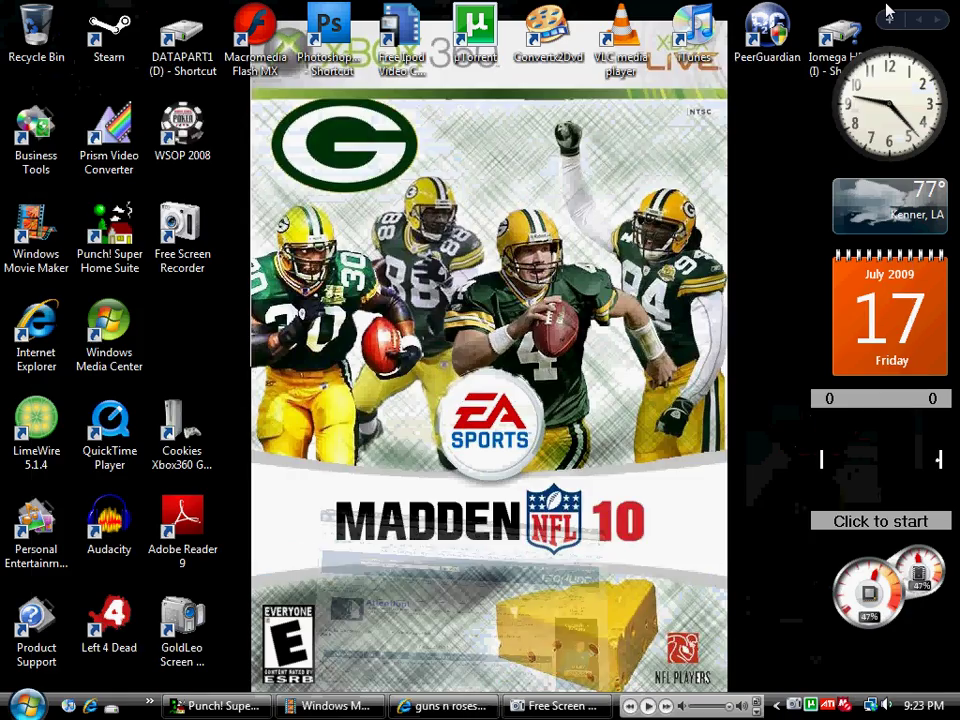
key(super+d)
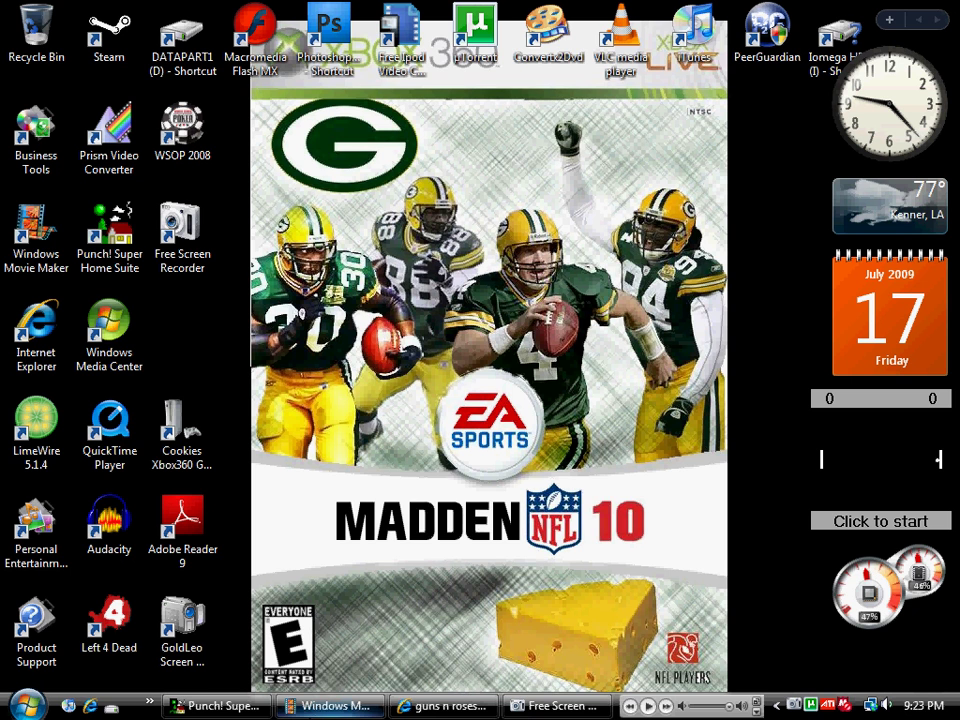
Open the PG2 rc1 Vista/Windows 7 release page from the Phoenix Labs site
click(443, 706)
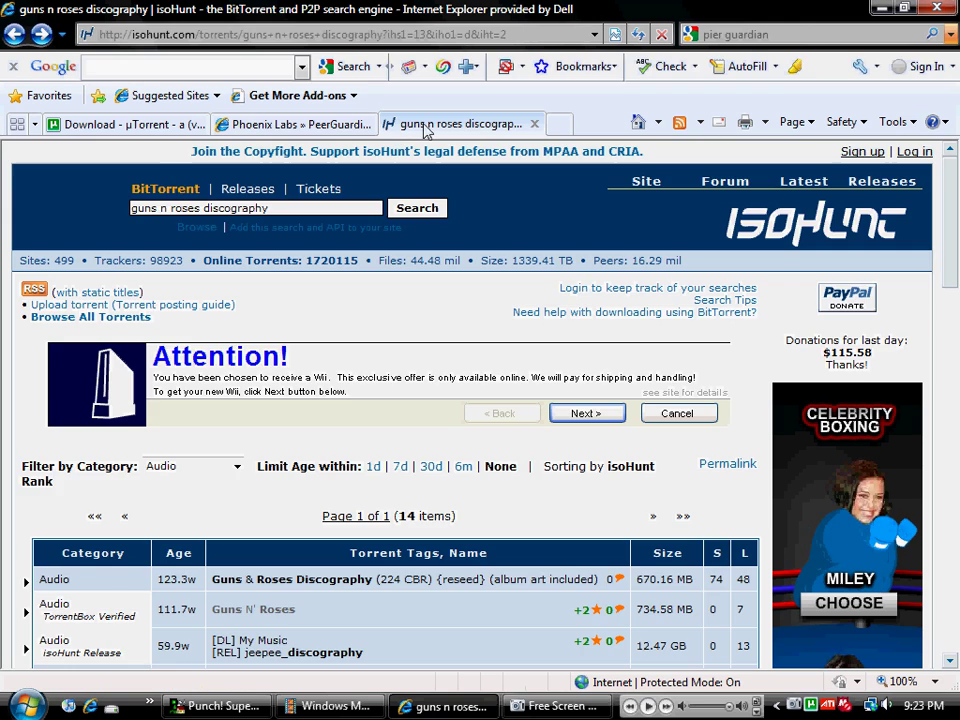
click(295, 130)
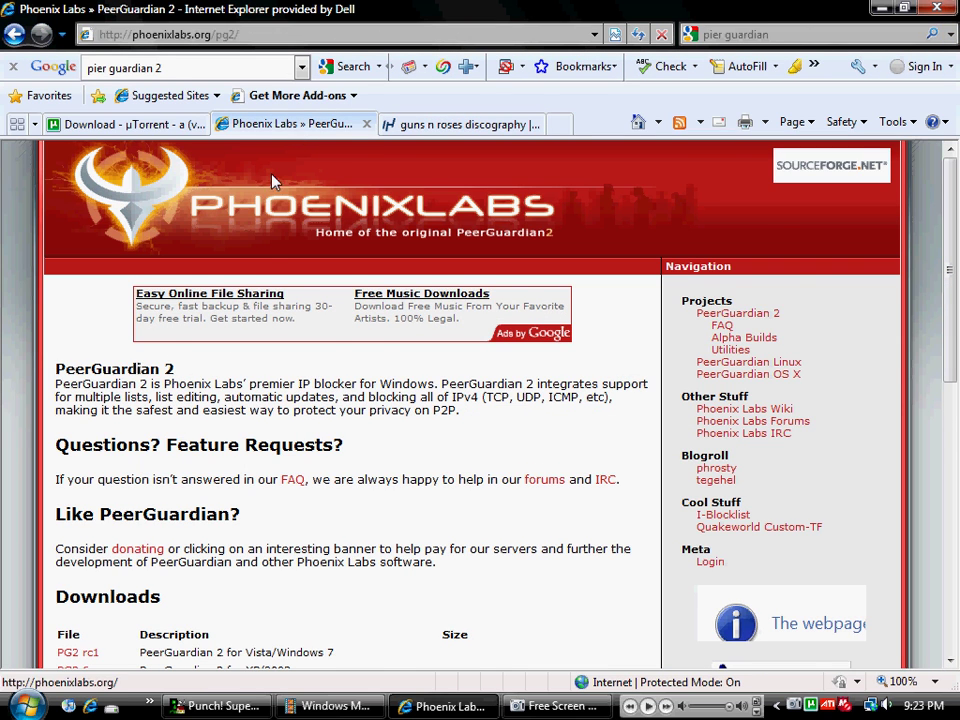
scroll(268, 208, down, 3)
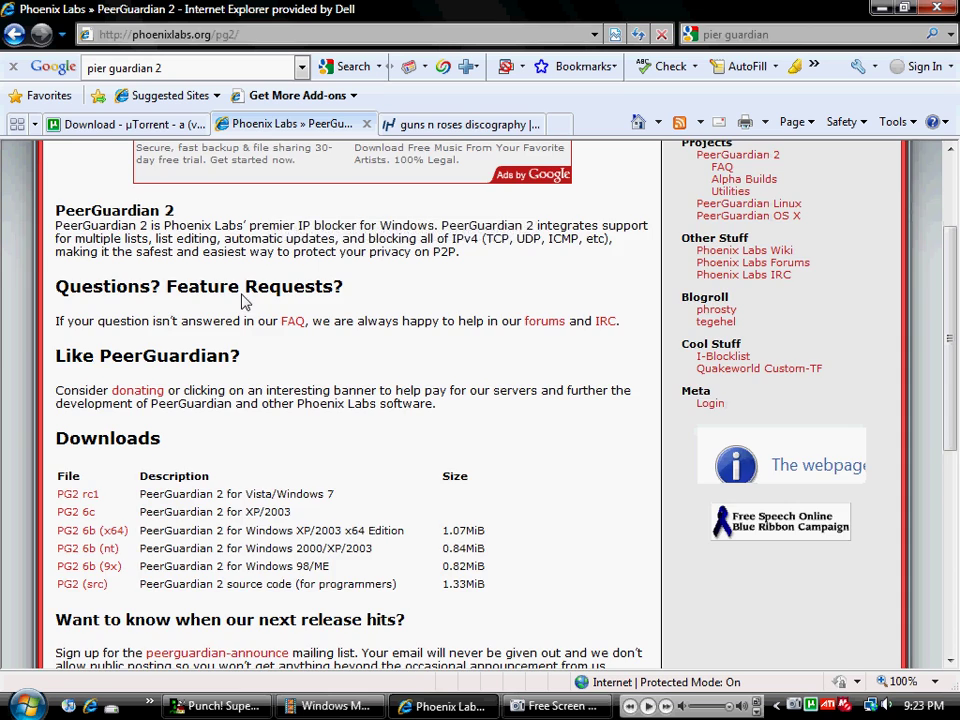
scroll(246, 300, up, 3)
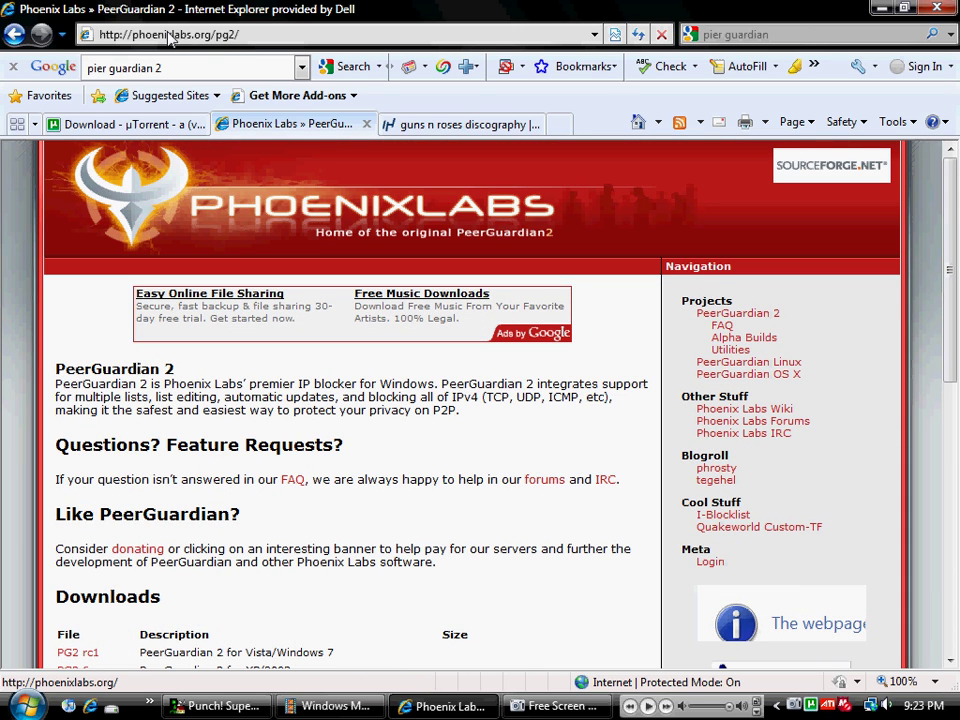
scroll(250, 470, down, 3)
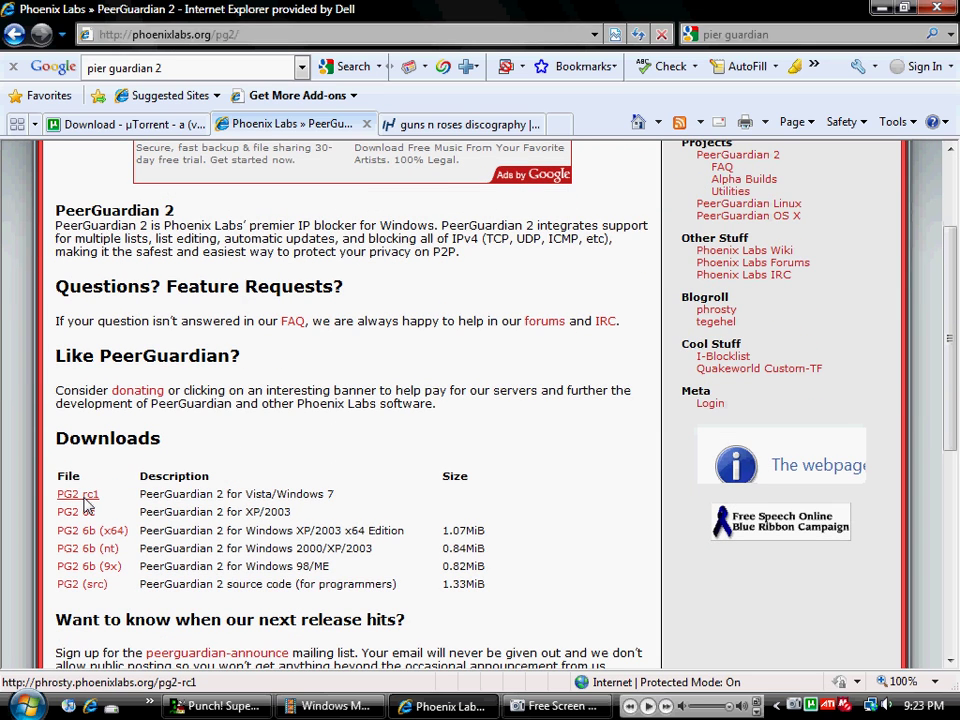
click(84, 499)
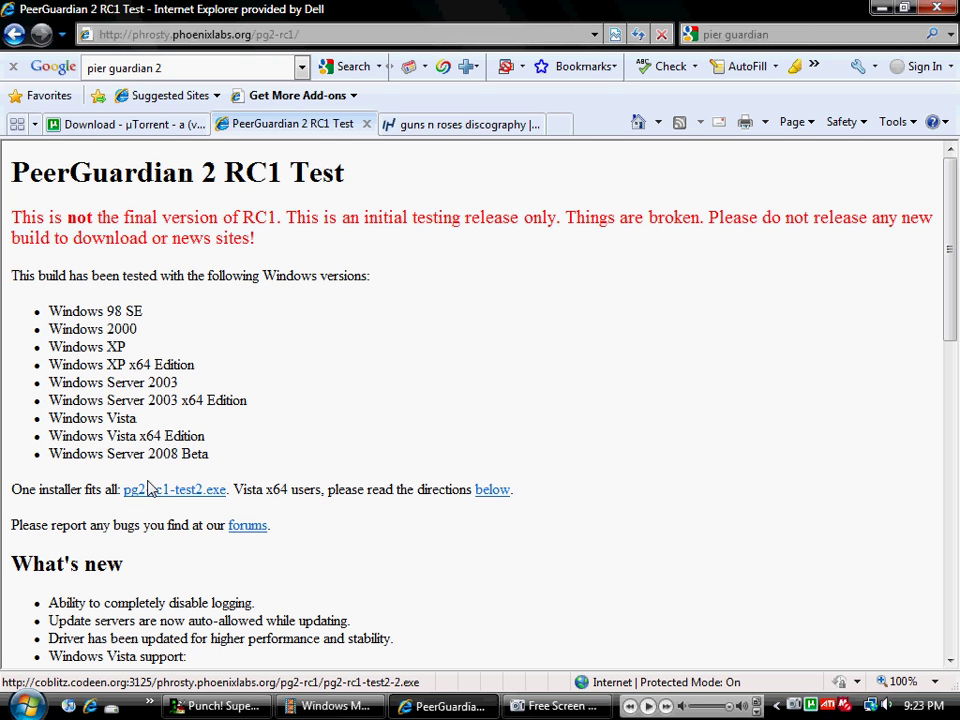
Request the pg2-rc1-test2.exe installer, dismiss its download prompts, and show the desktop
scroll(150, 505, down, 5)
scroll(150, 505, up, 5)
click(195, 500)
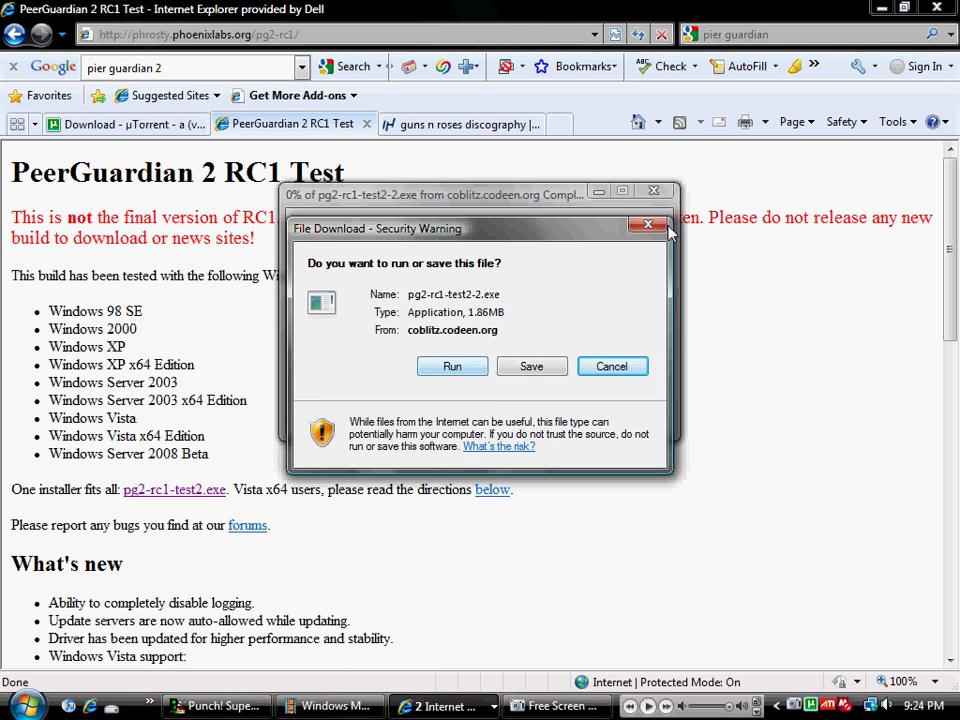
click(653, 190)
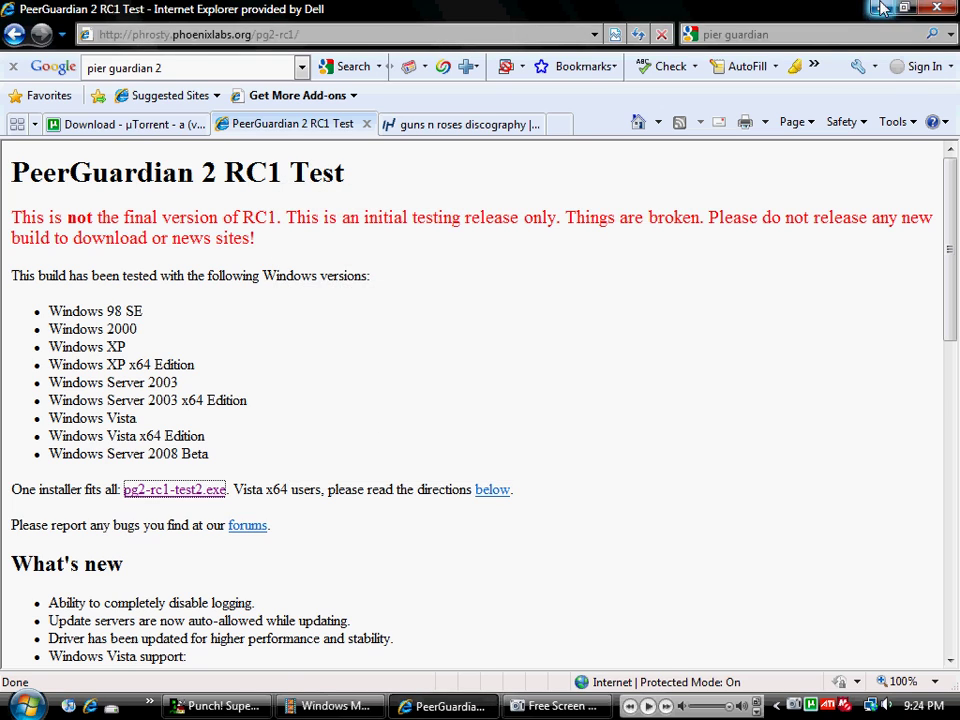
key(super+d)
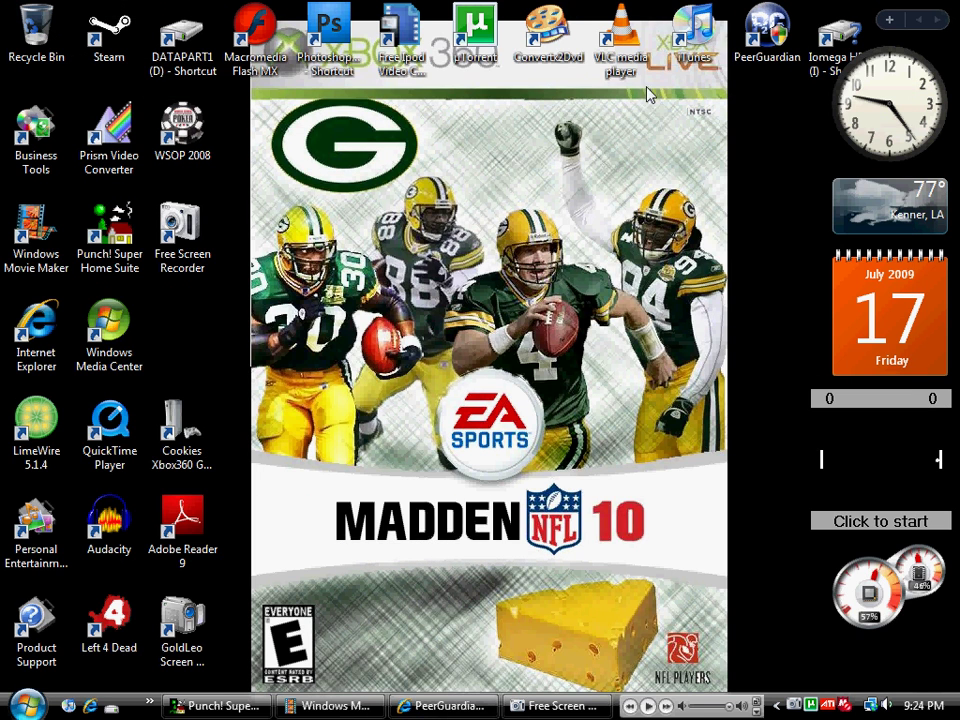
Launch PeerGuardian 2 from the desktop and close the update window once it finishes
click(783, 40)
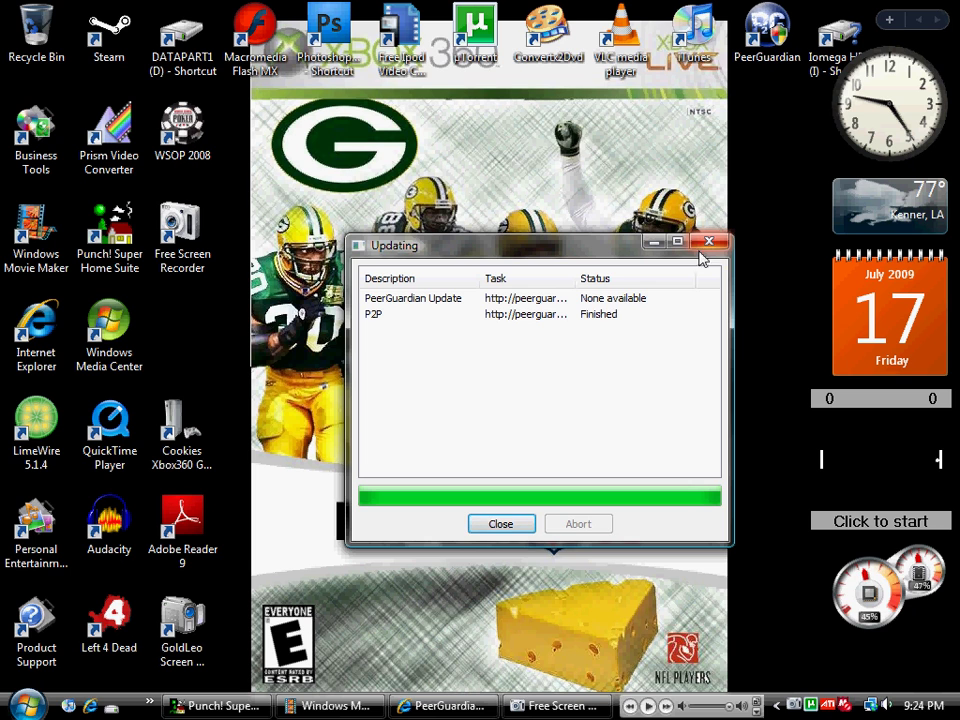
click(501, 523)
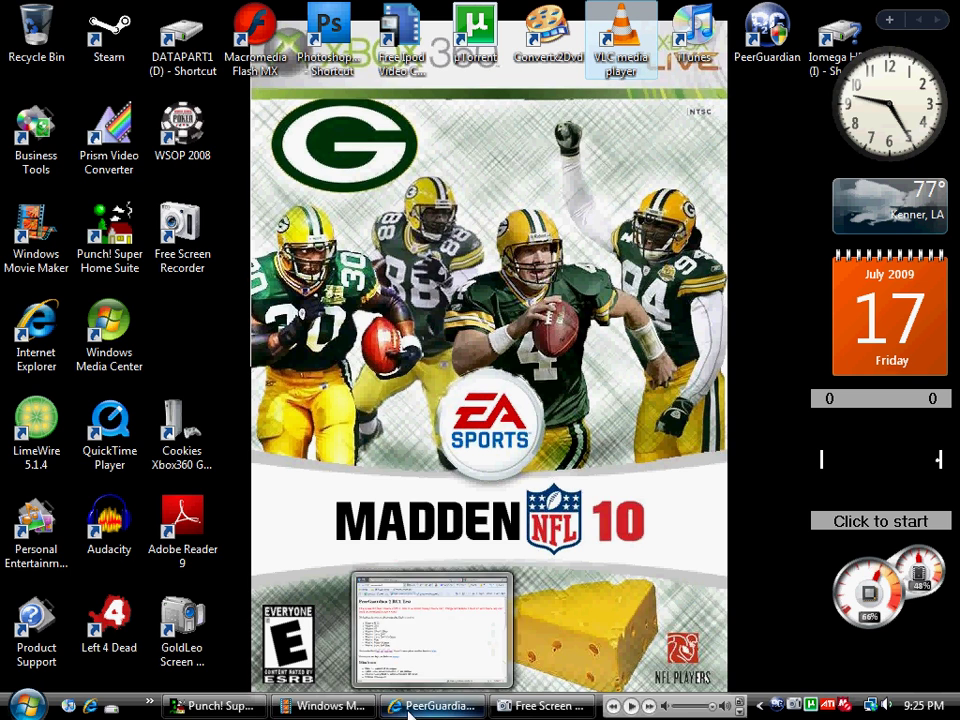
Restore Internet Explorer and search Google for 'vlc media player'
mouse_move(364, 715)
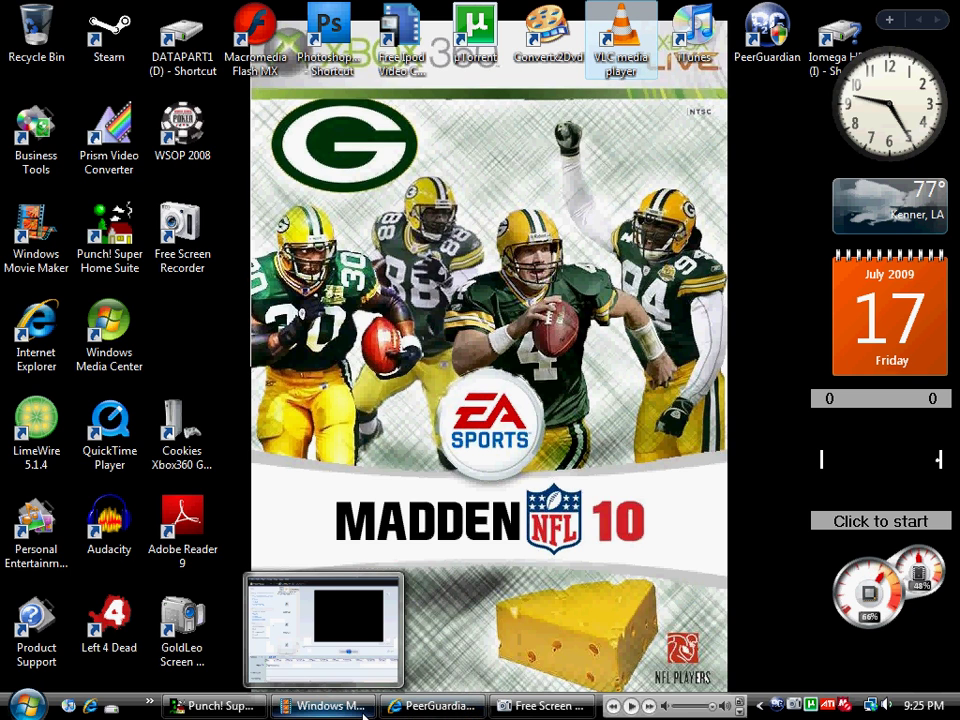
click(432, 706)
click(175, 70)
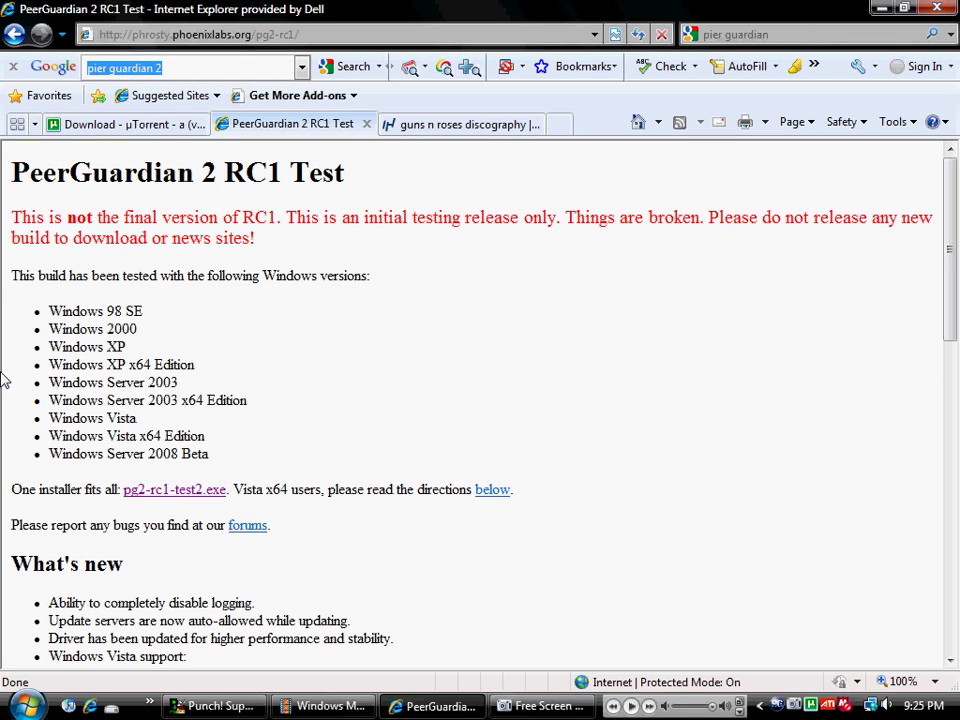
text(vlc)
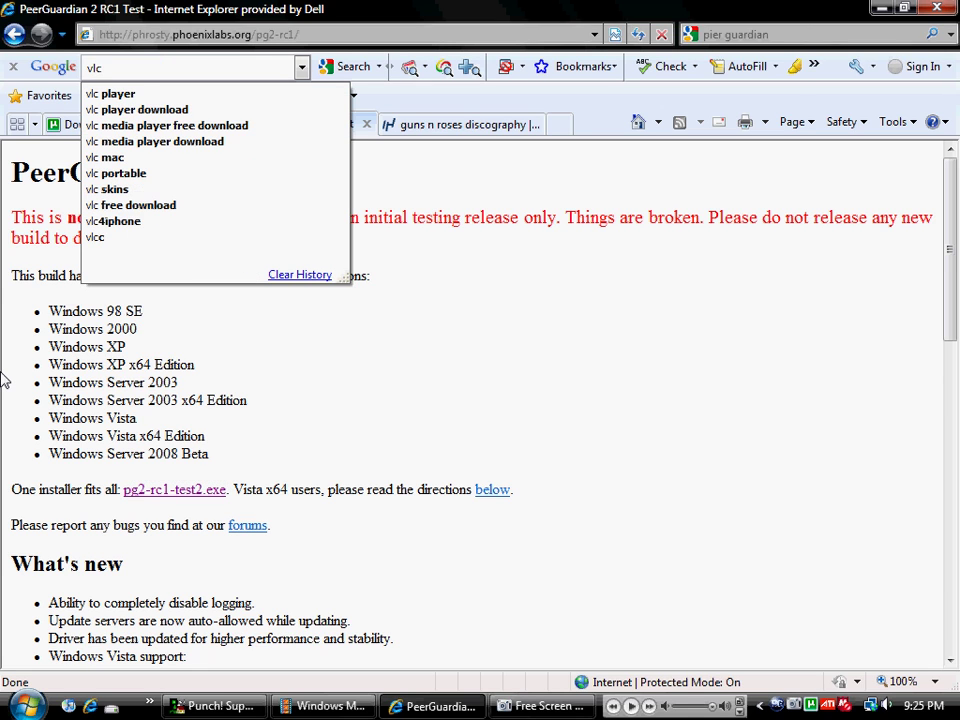
text( media pl)
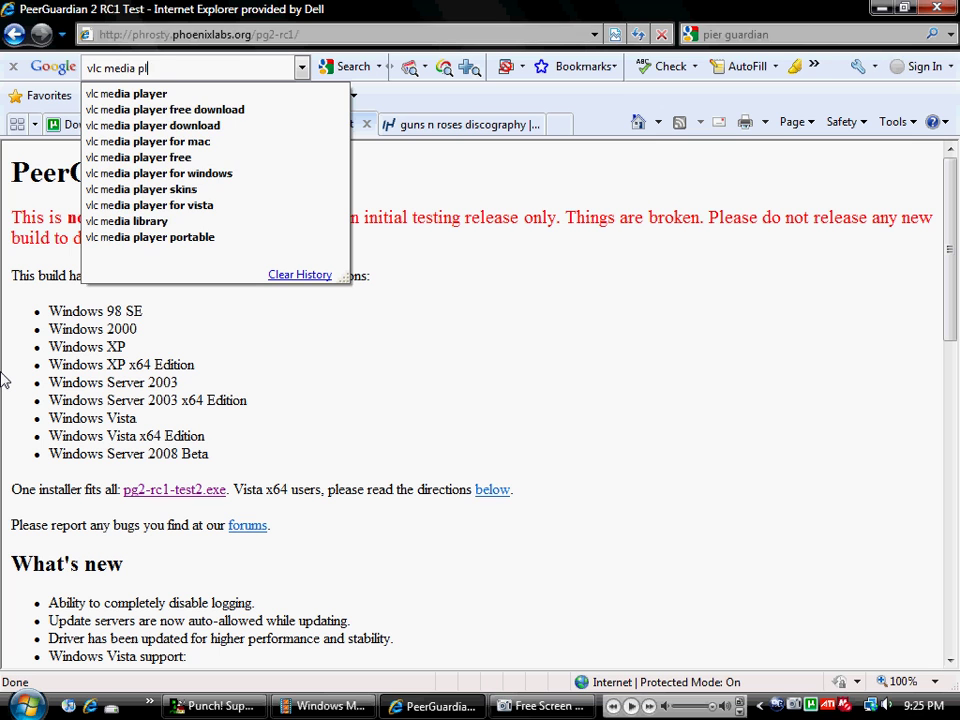
text(ayer)
key(Return)
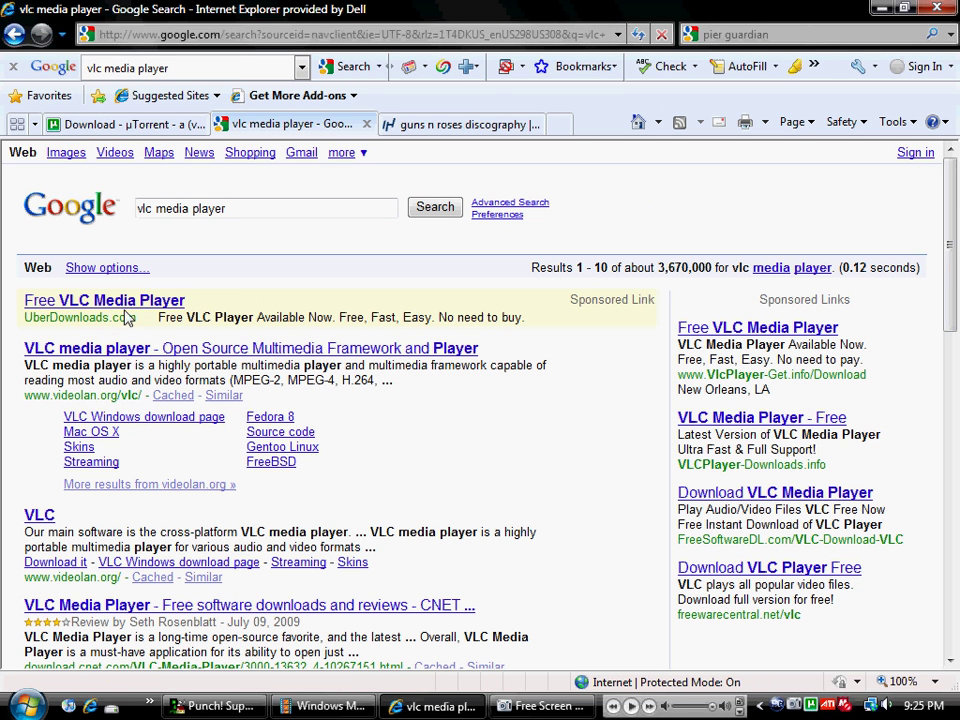
Look over the Free VLC Media Player sponsored page, go back, and close the search tab
click(126, 305)
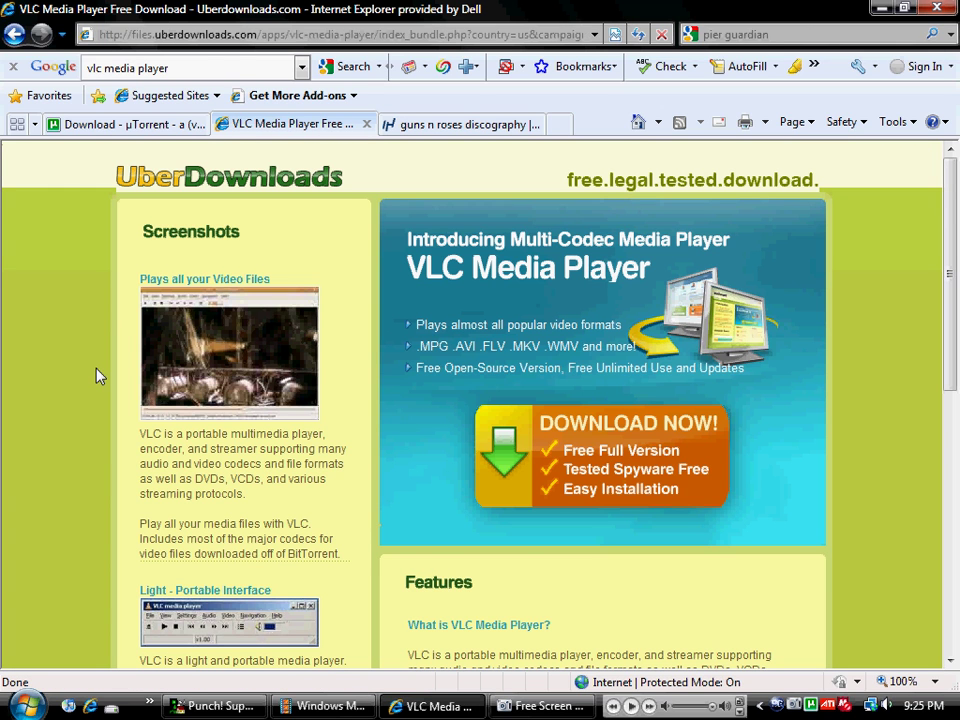
scroll(97, 376, down, 5)
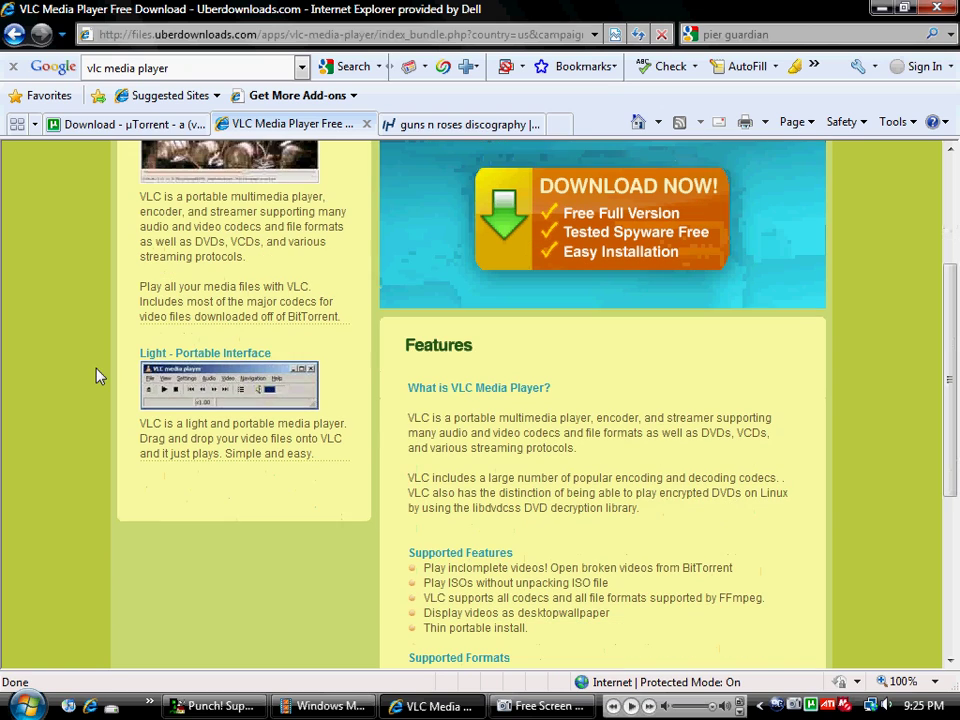
scroll(96, 427, down, 3)
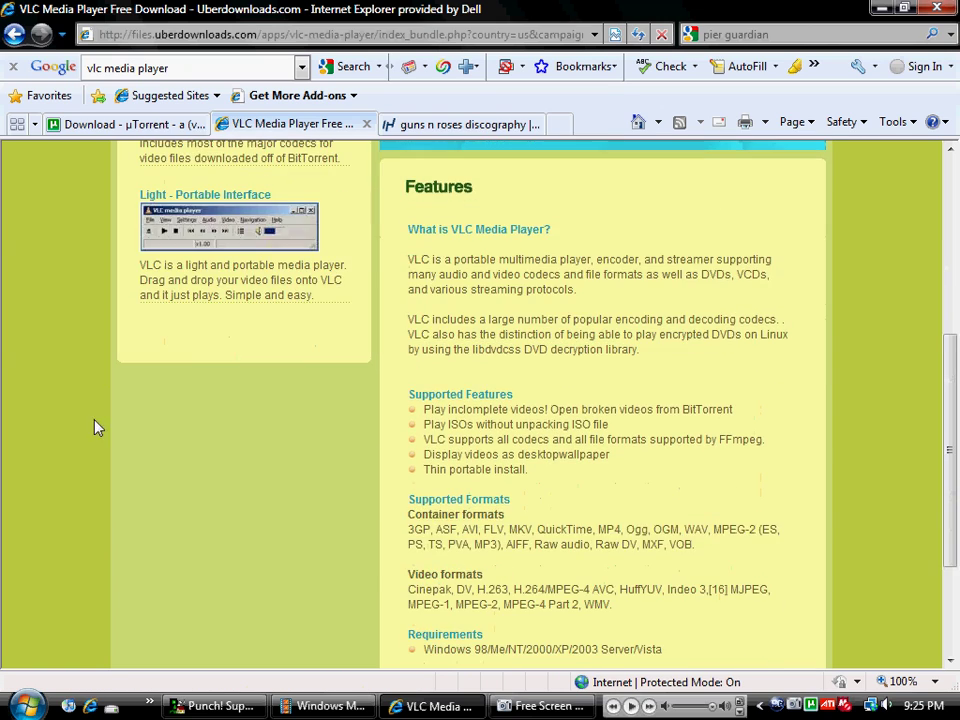
scroll(69, 420, up, 8)
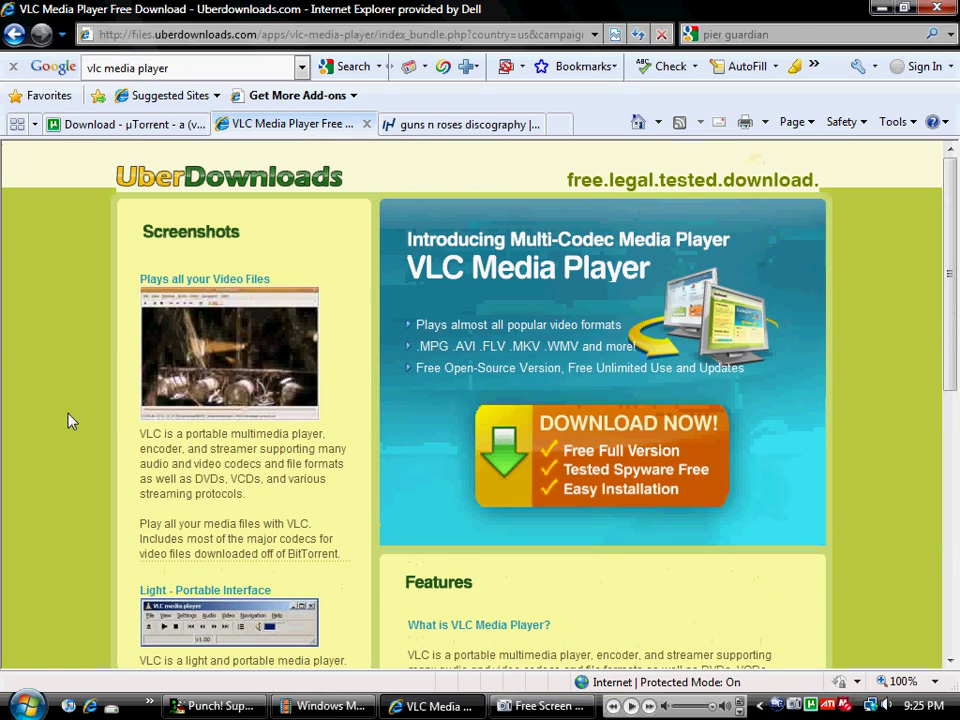
click(17, 35)
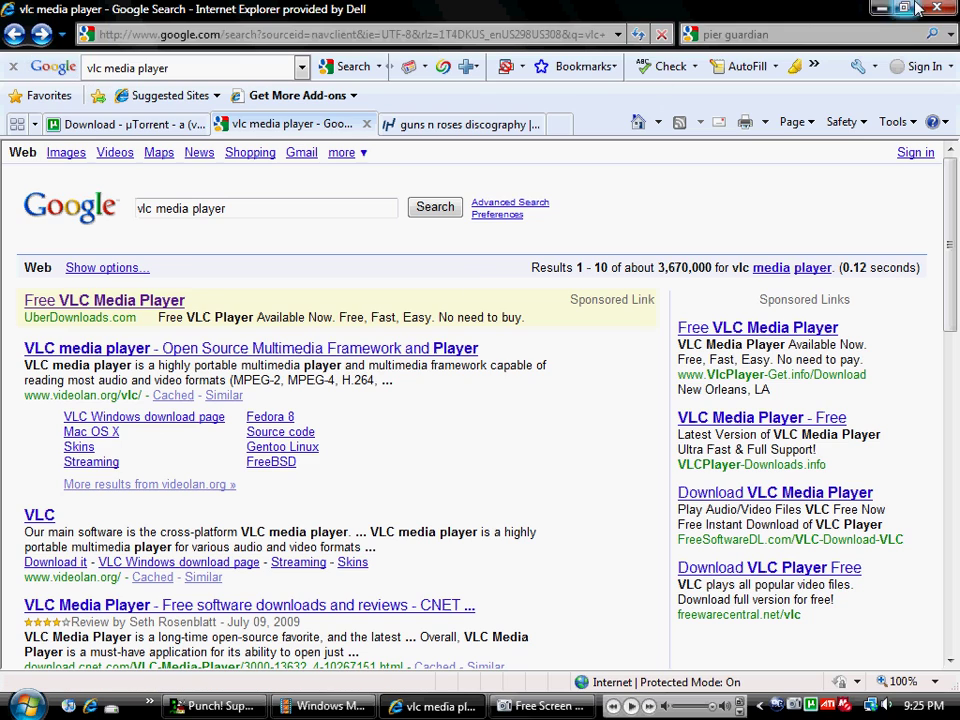
click(936, 8)
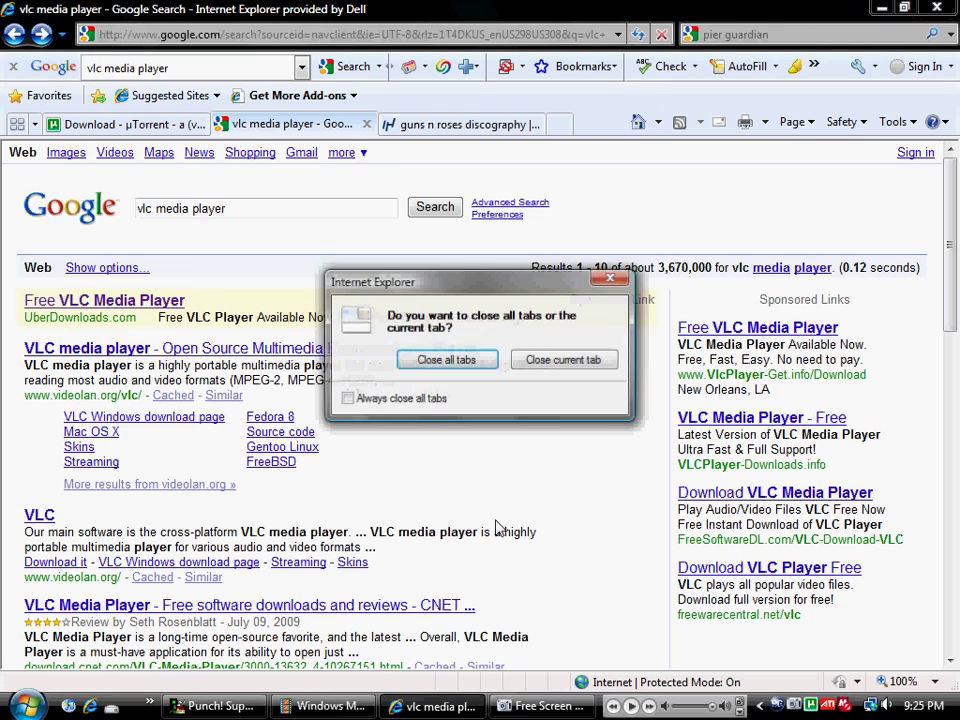
click(563, 360)
Close the leftover Google tab and launch VLC media player from its desktop shortcut
click(884, 9)
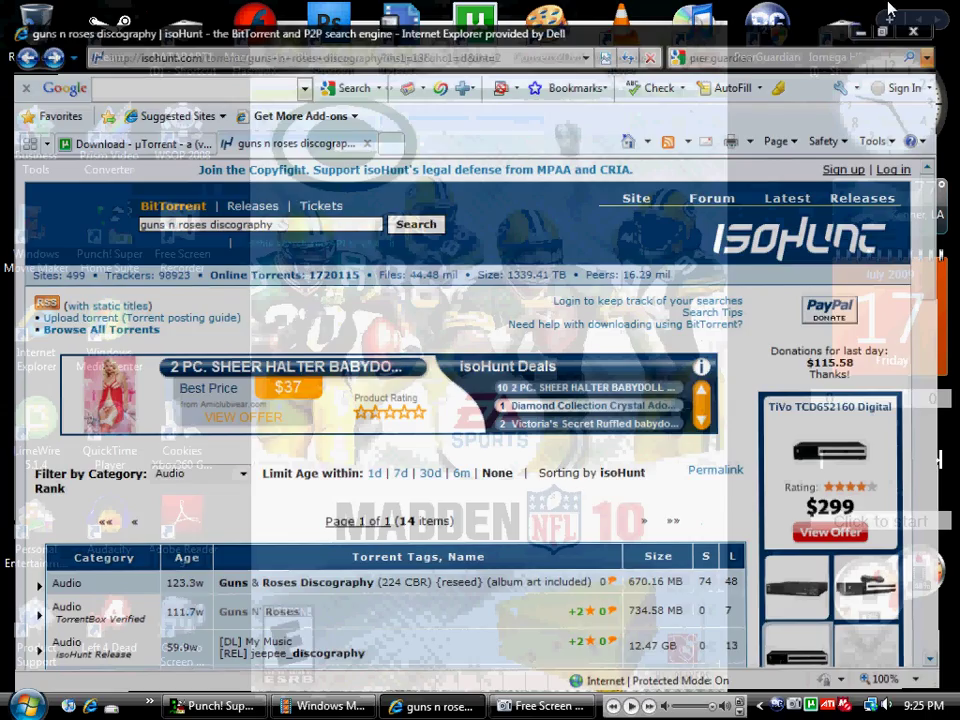
mouse_move(322, 711)
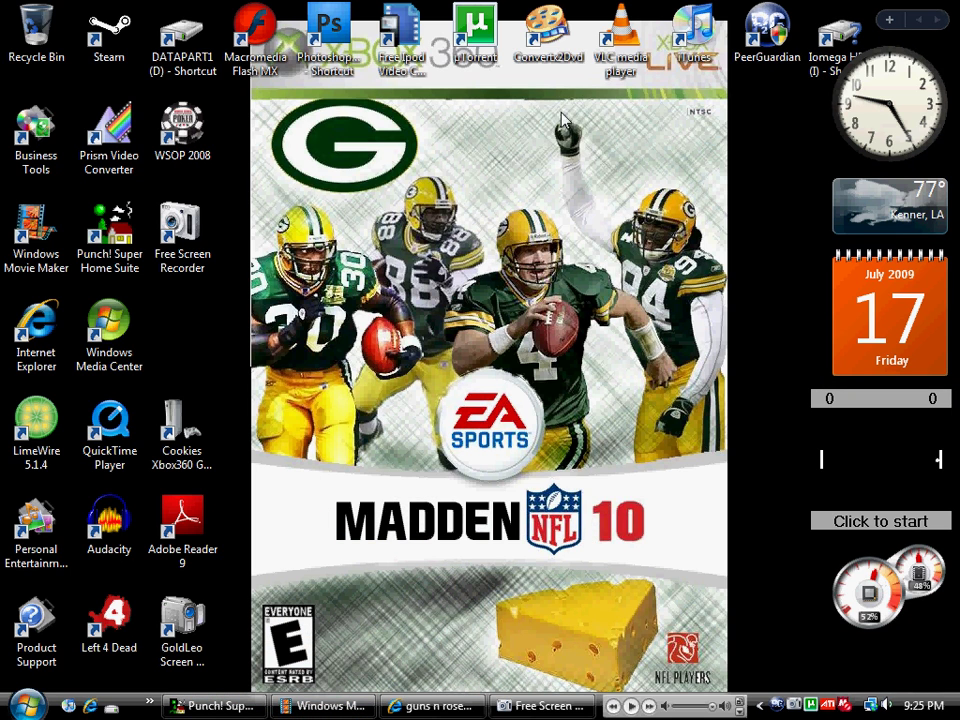
click(628, 38)
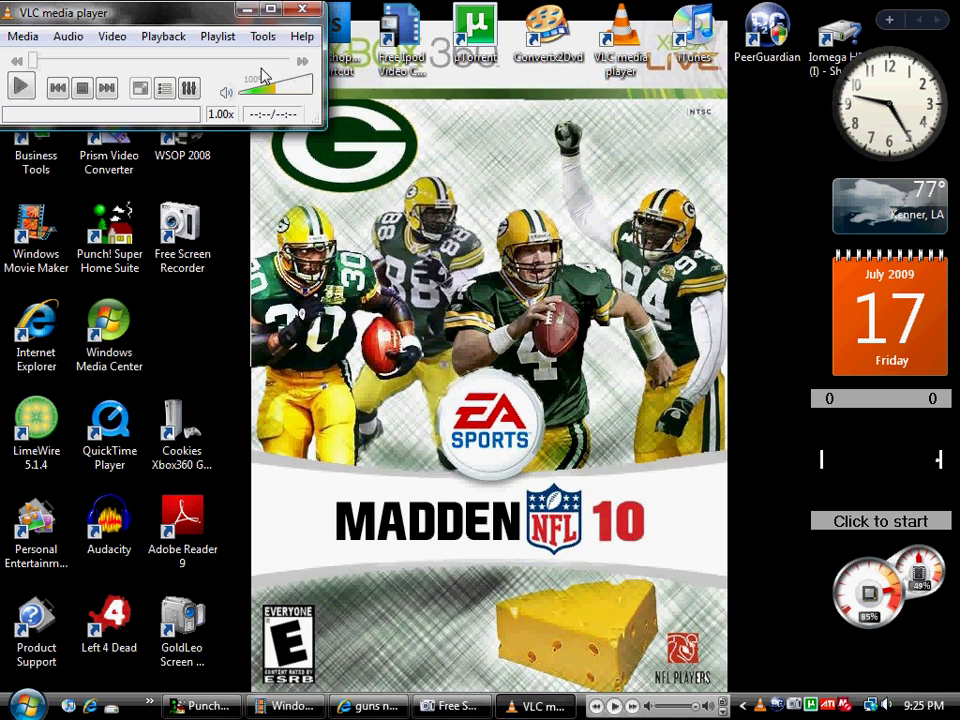
double_click(278, 11)
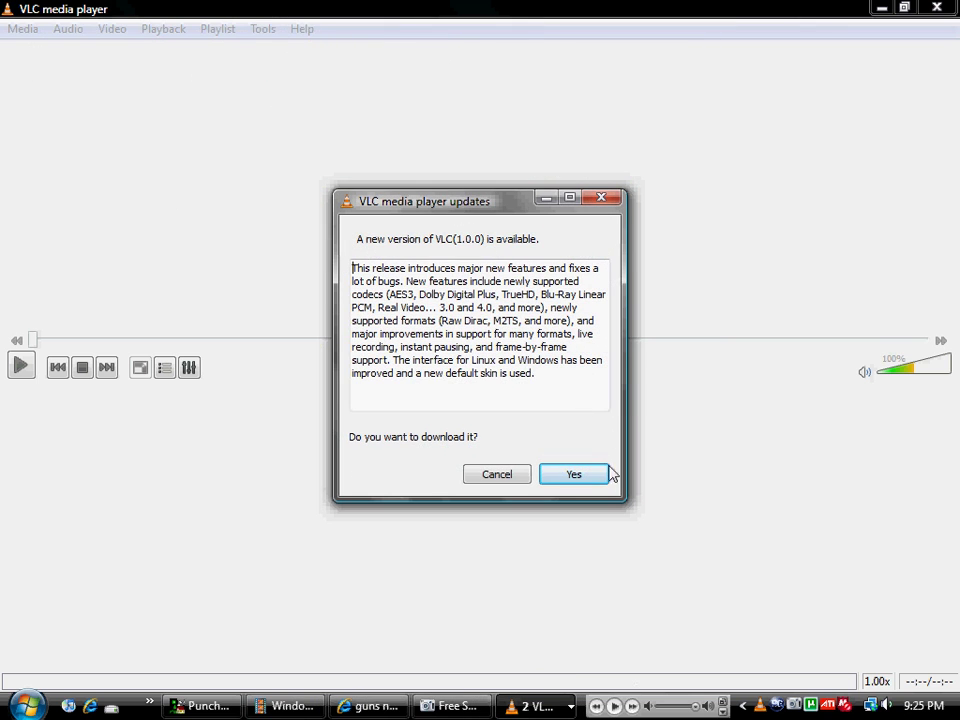
Dismiss the VLC 1.0.0 update offer, close VLC, and bring back Free Screen Recorder
click(608, 198)
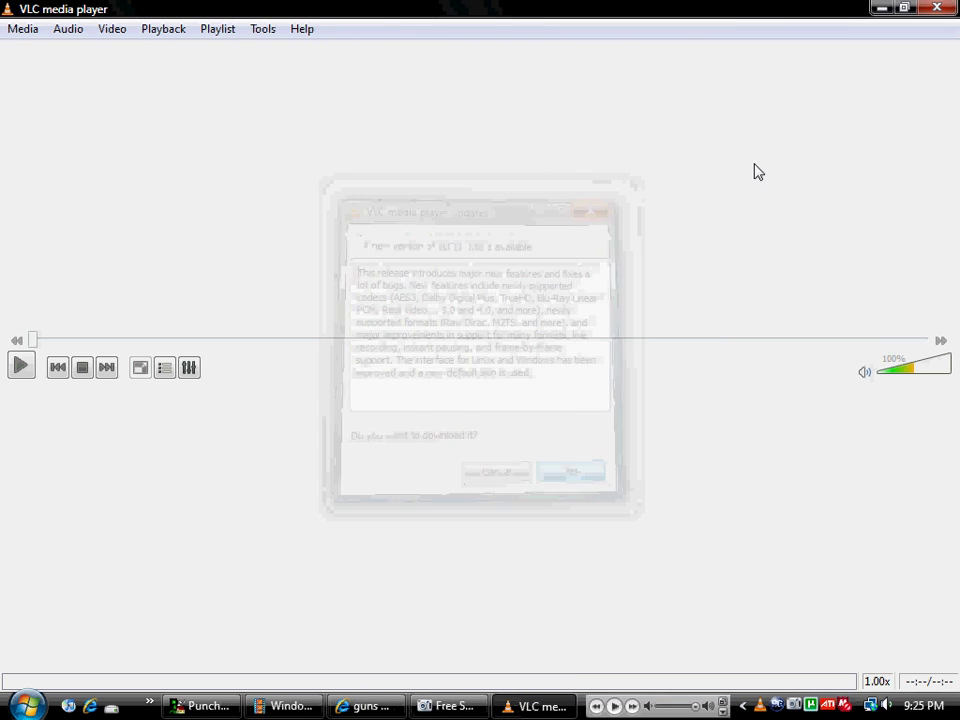
click(940, 8)
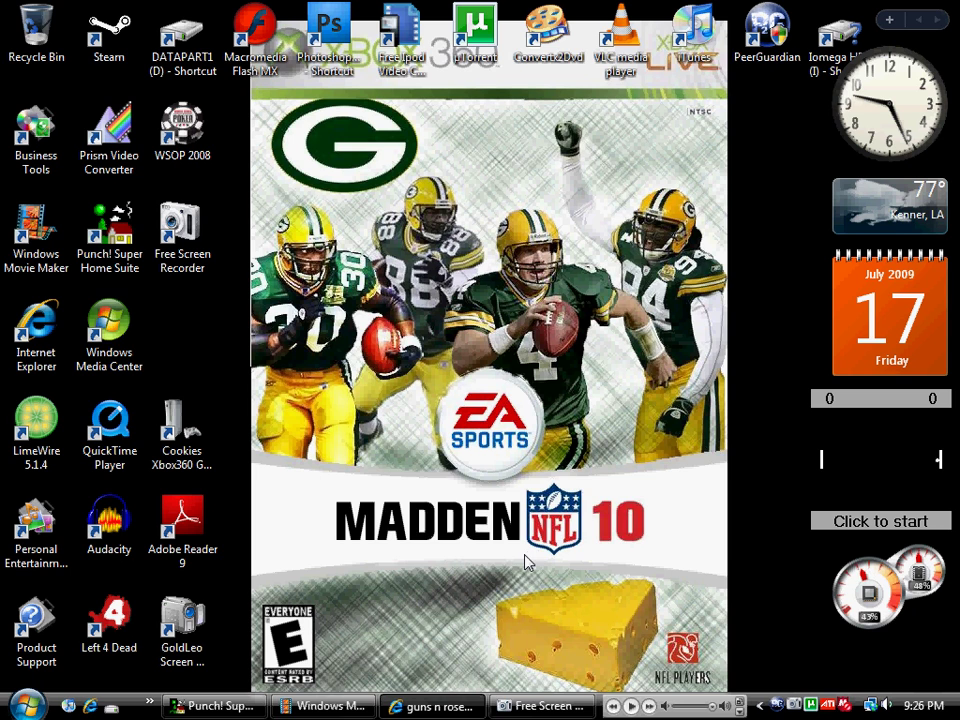
click(550, 706)
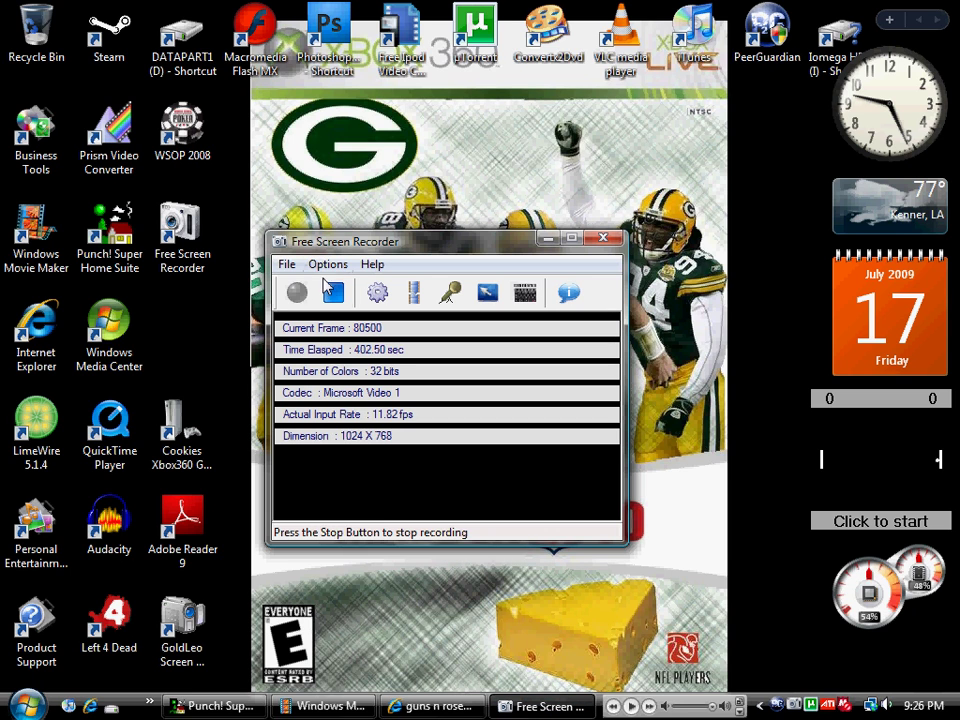